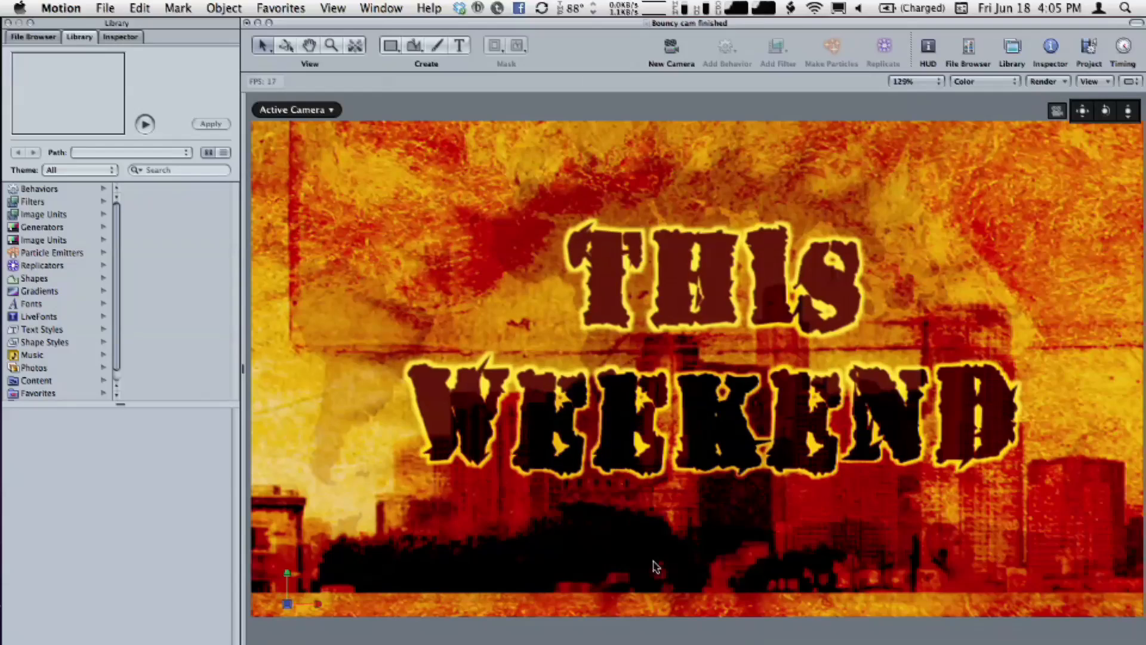
# Stop playback of the finished project, switch to the "Bouncy cam start" project and show its layers
pyautogui.press('space')
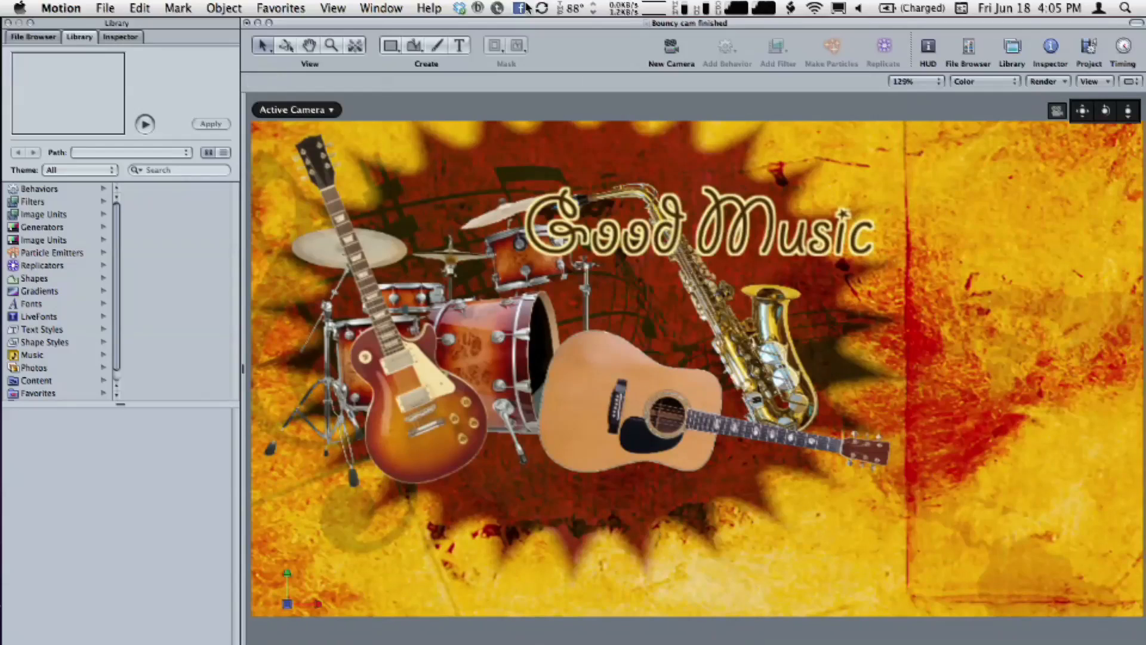
pyautogui.click(382, 8)
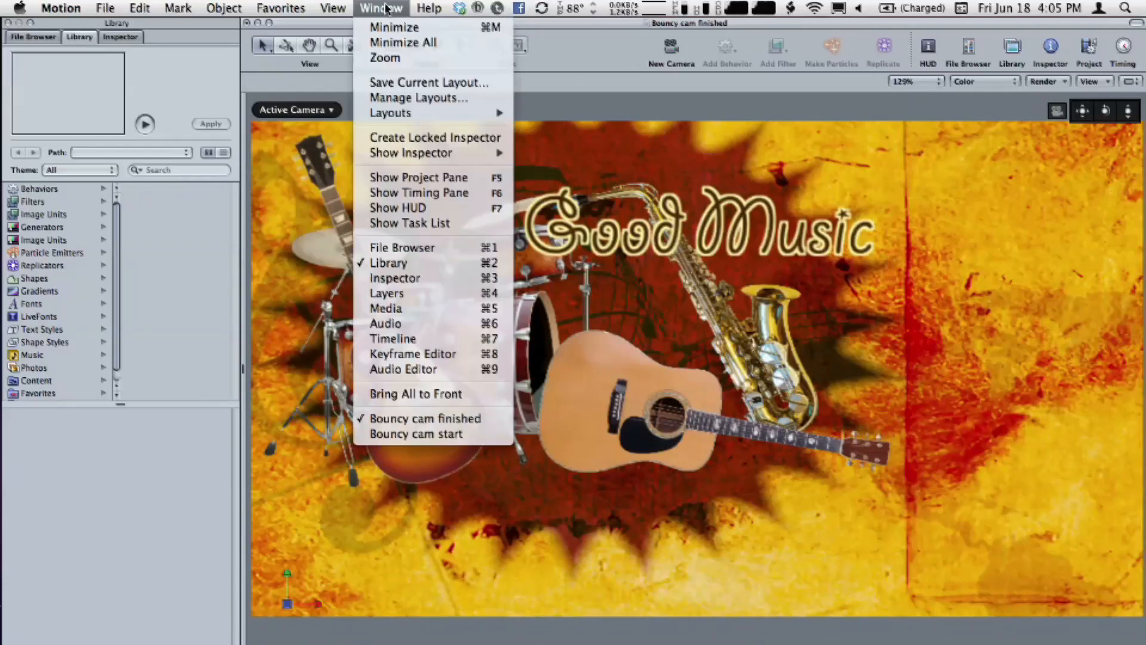
pyautogui.click(427, 433)
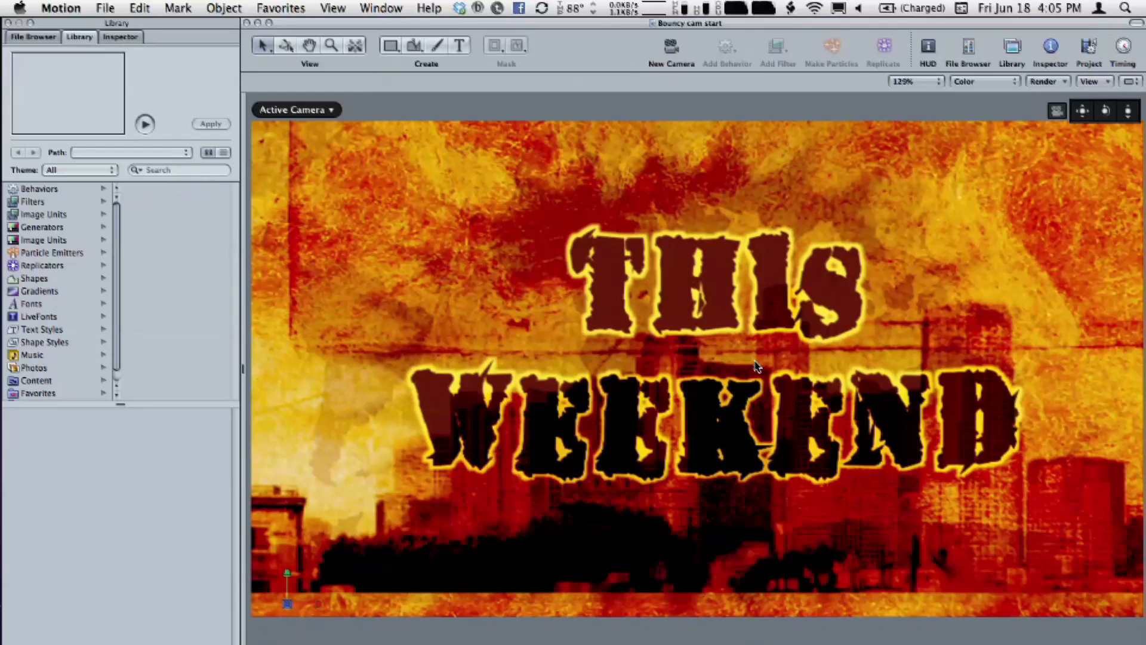
pyautogui.press('super+4')
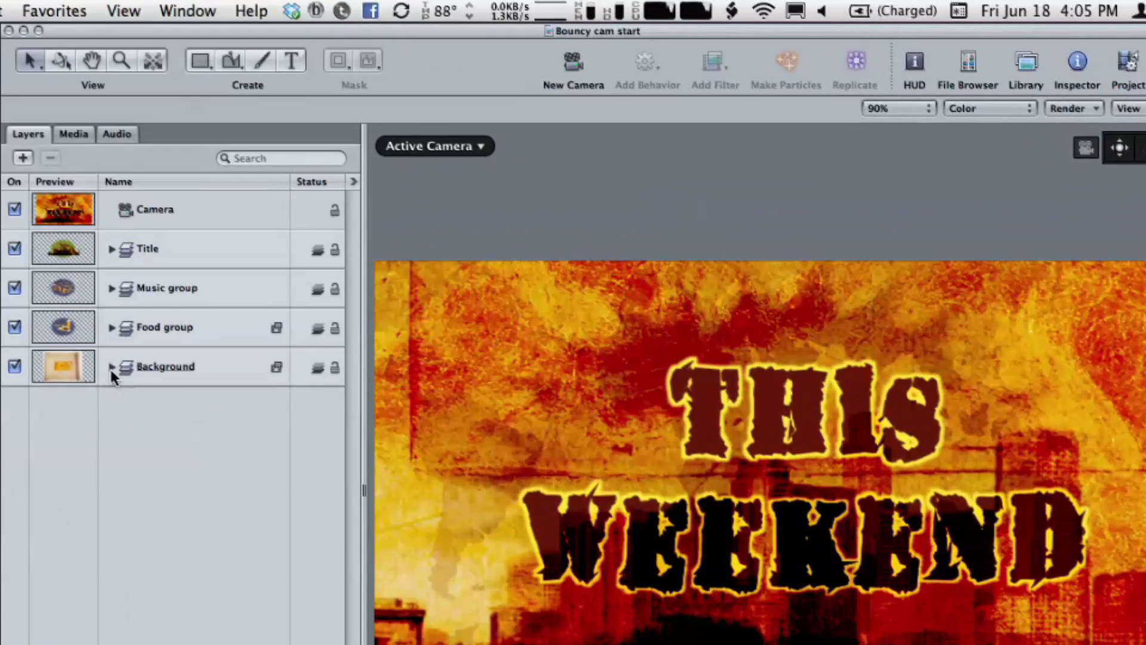
# Examine the Background, Food, Music and Title groups, including the behavior applied to the THIS WEEKEND text
pyautogui.click(112, 366)
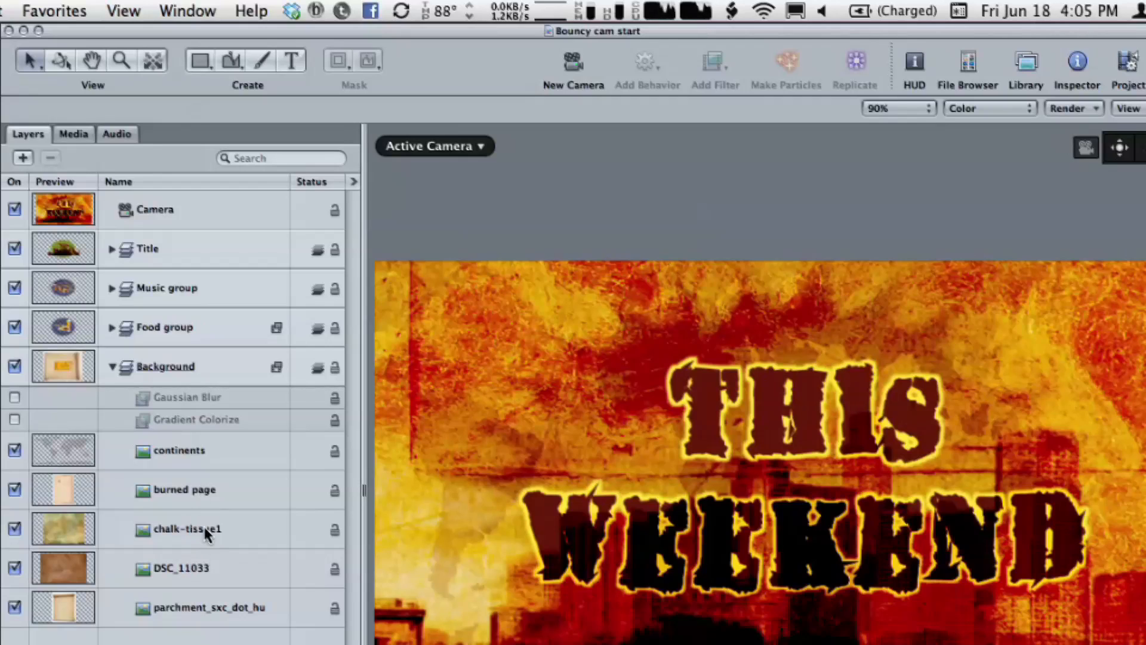
pyautogui.click(112, 367)
pyautogui.click(170, 328)
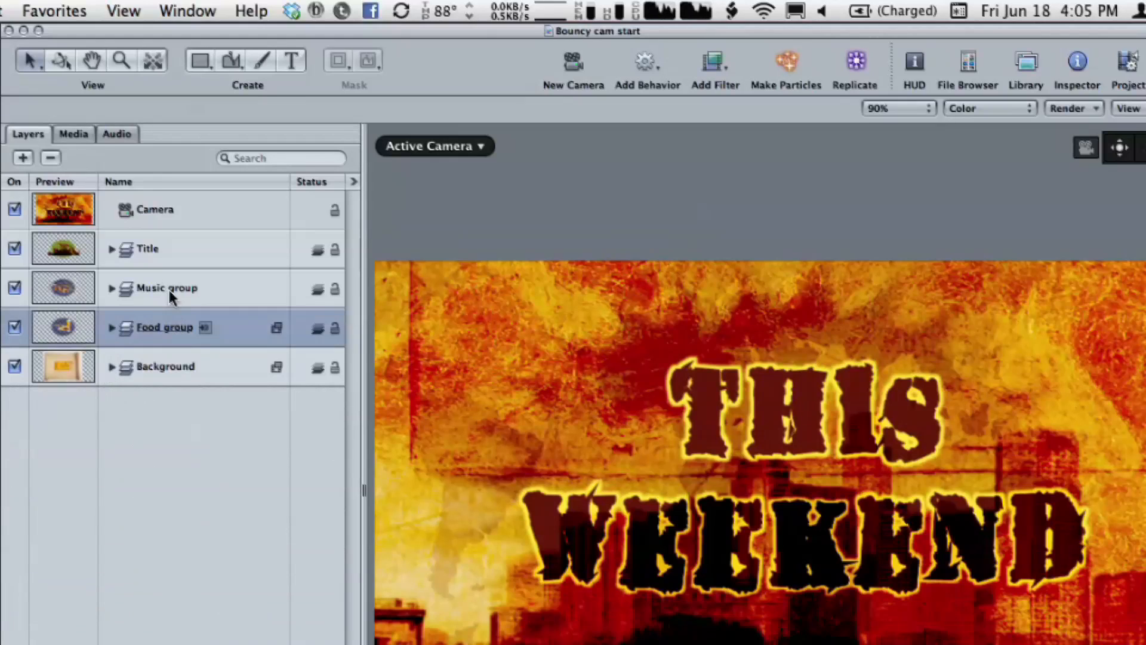
pyautogui.click(169, 288)
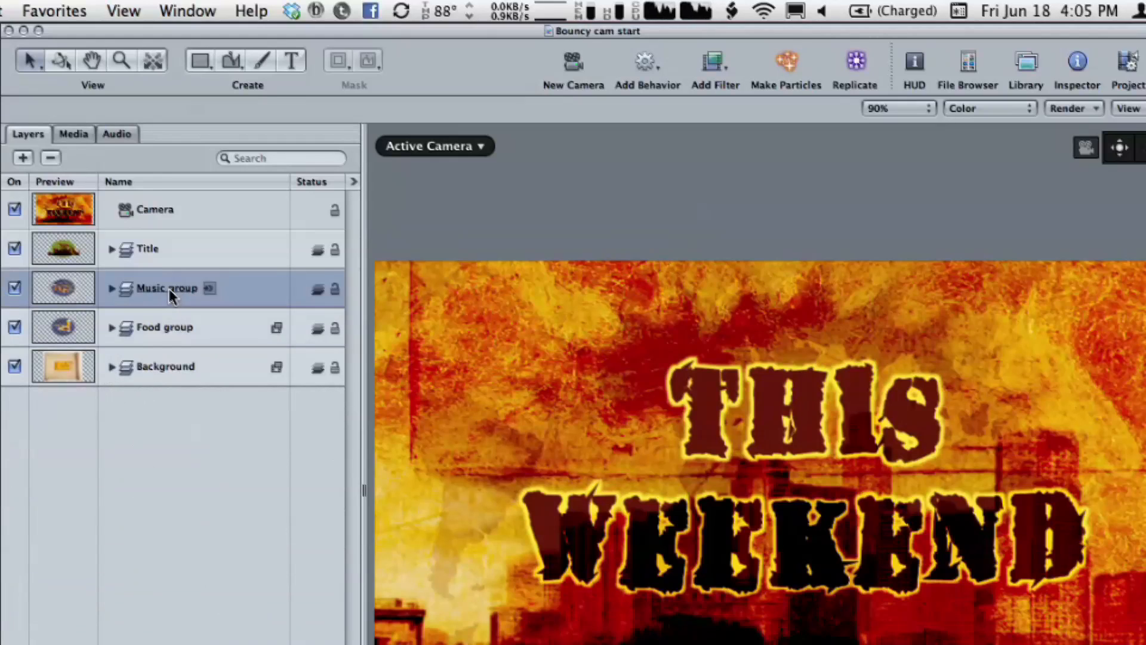
pyautogui.click(170, 242)
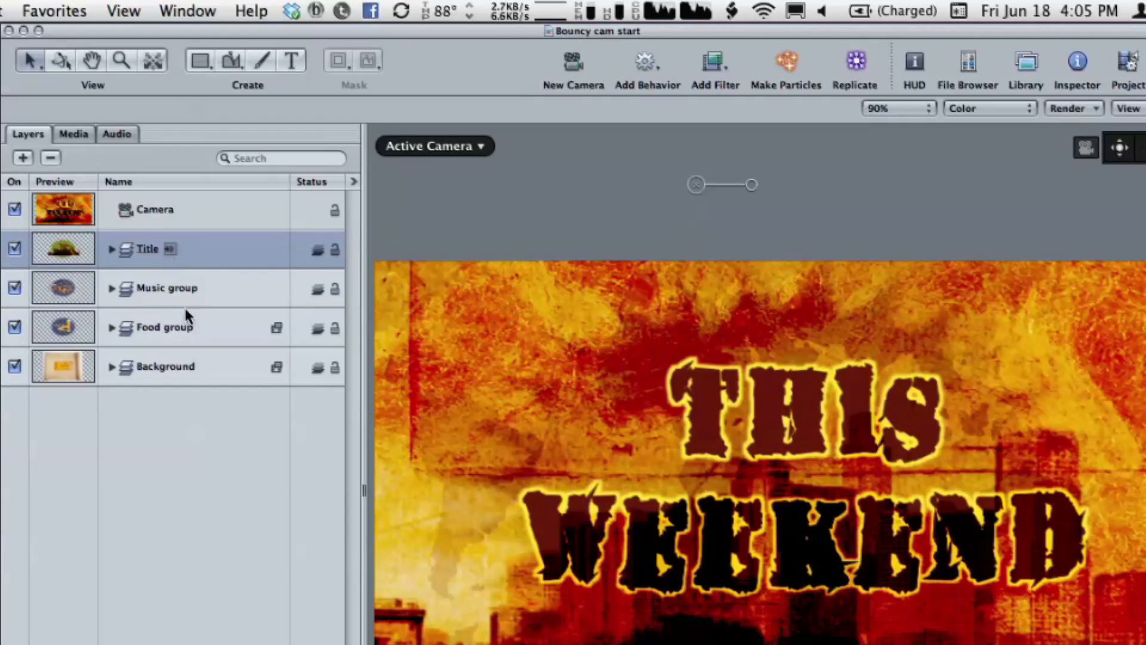
pyautogui.click(113, 248)
pyautogui.click(124, 291)
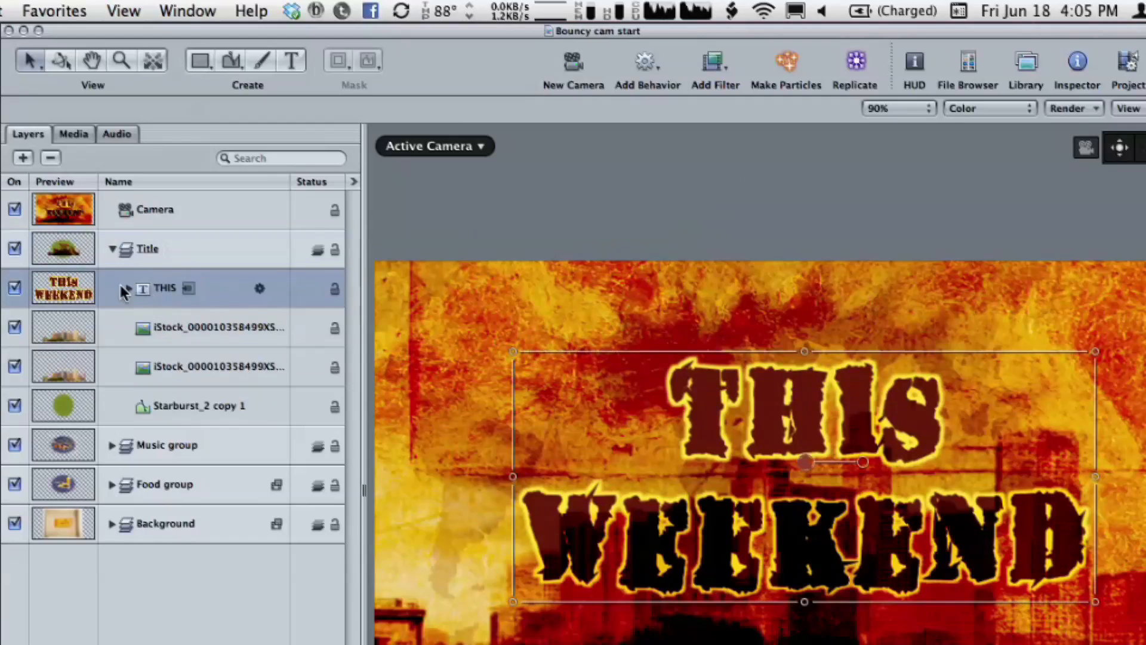
pyautogui.click(123, 290)
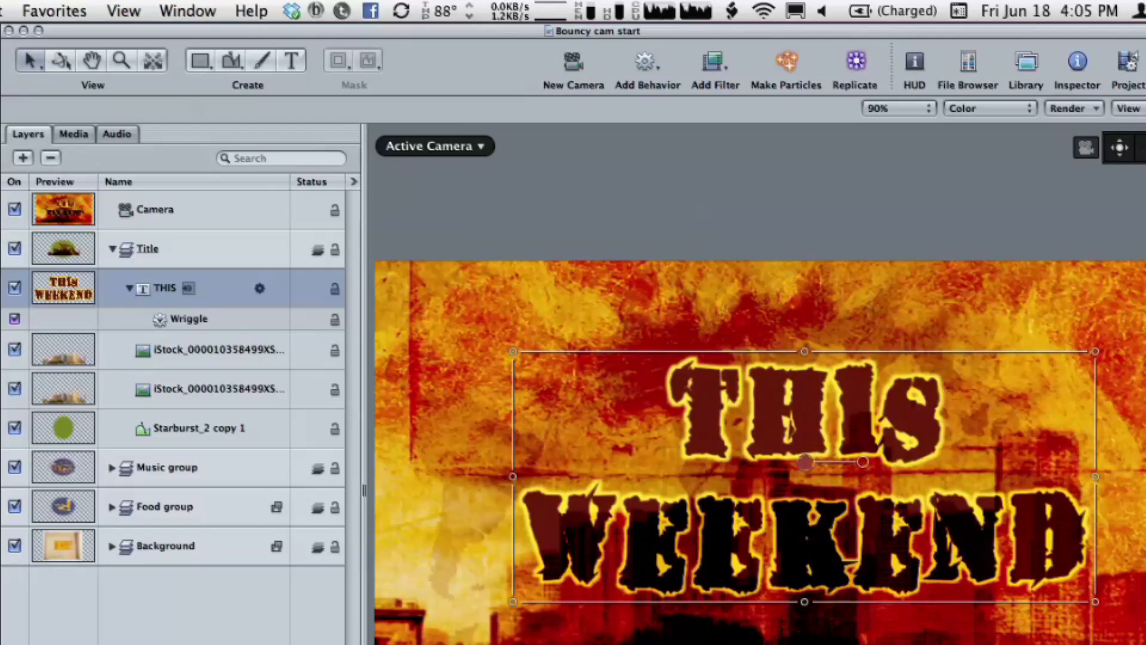
pyautogui.press('space')
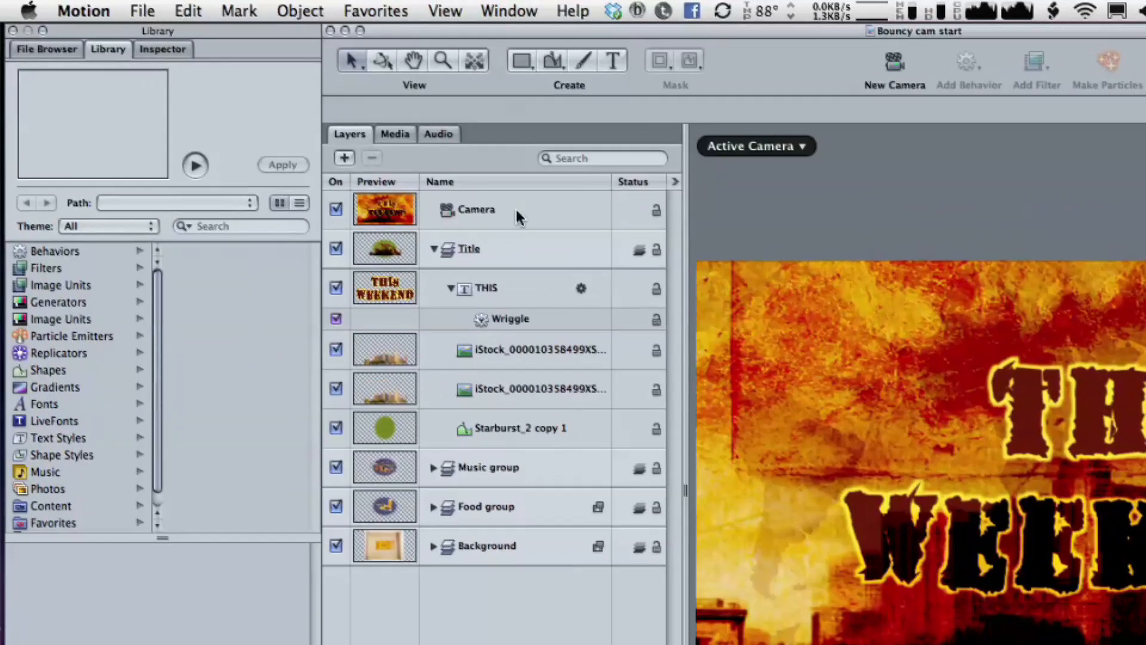
# Examine the camera's properties and, with the full view area shown around the frame, the placement of the Music and Food groups
pyautogui.click(516, 209)
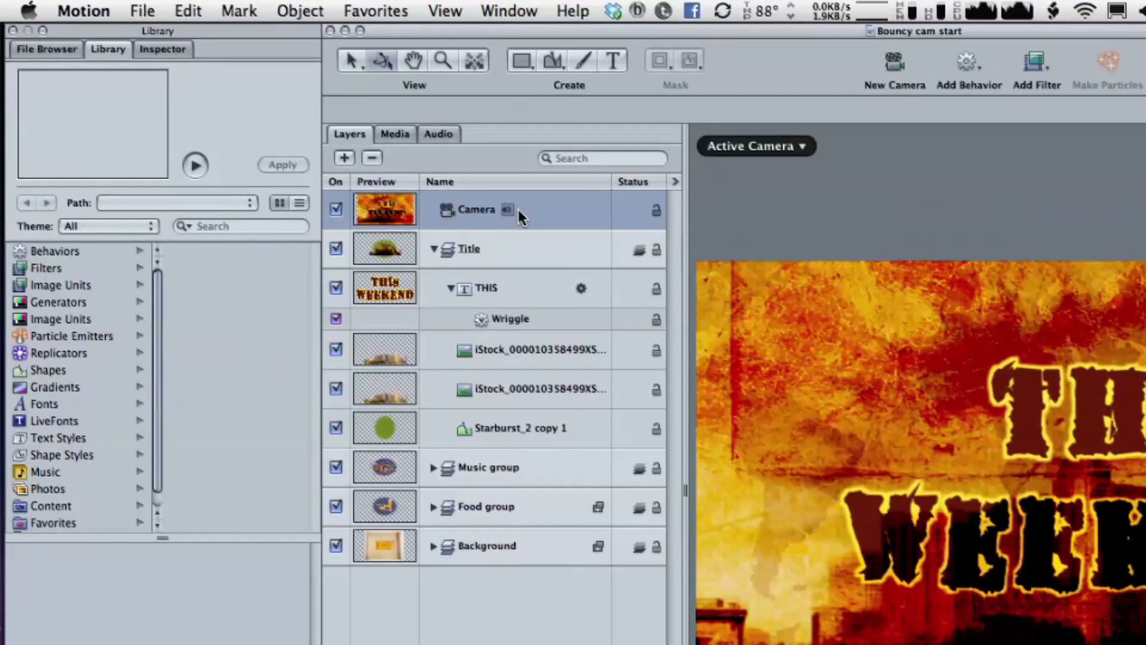
pyautogui.press('F1')
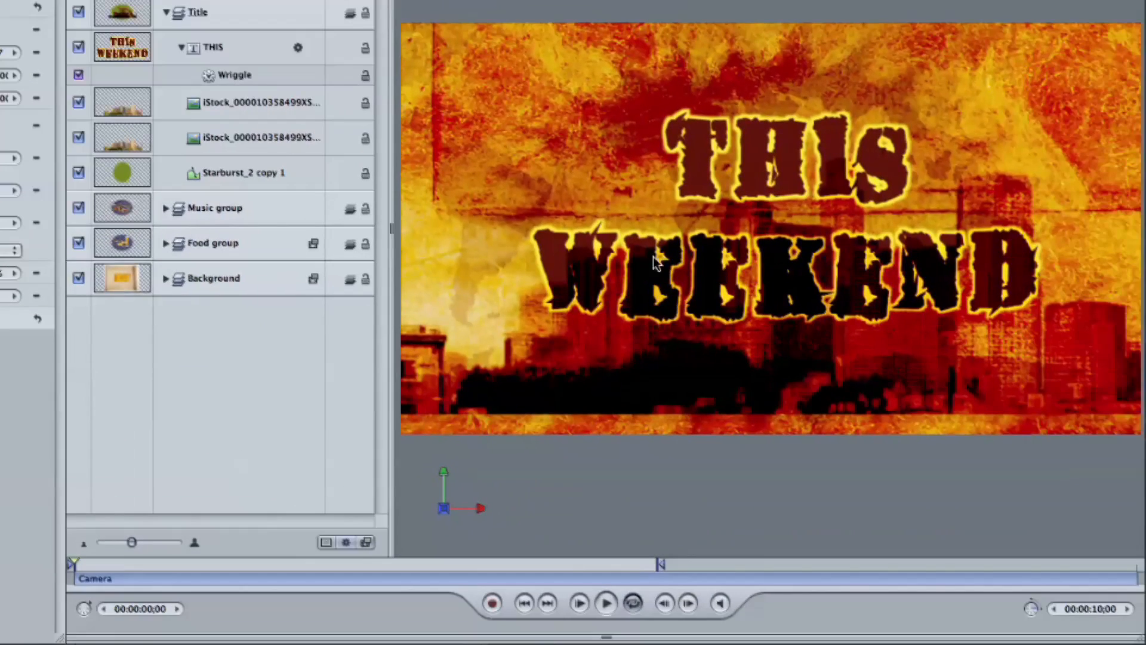
pyautogui.moveTo(466, 470)
pyautogui.moveTo(858, 266); pyautogui.dragTo(707, 291)
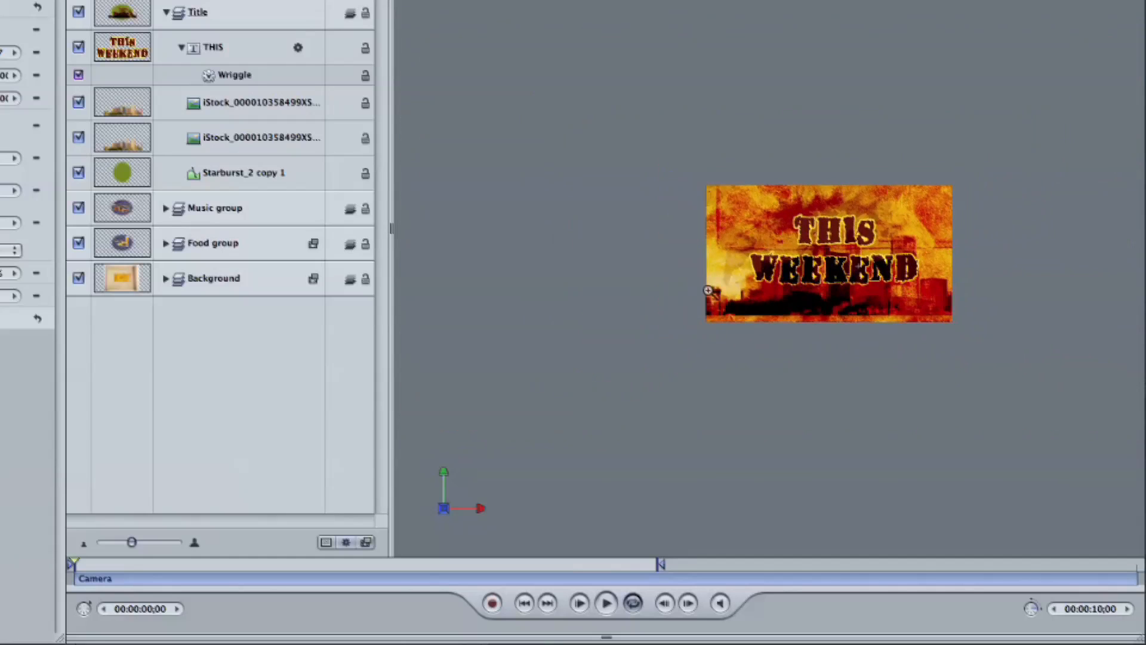
pyautogui.hotkey('shift', 'v')
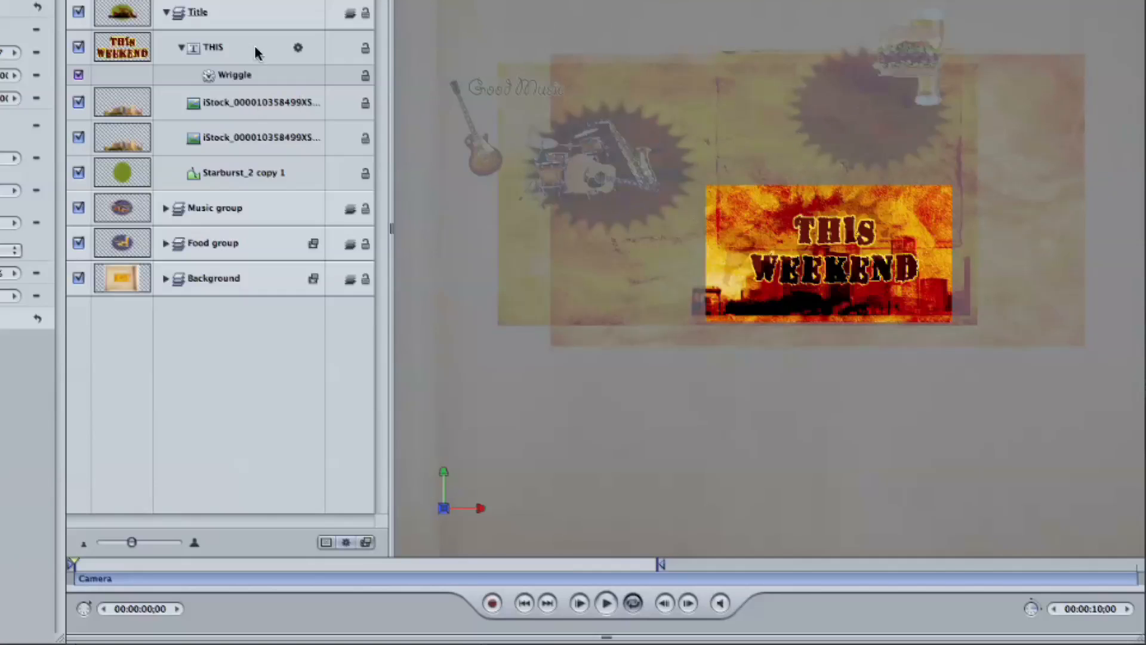
pyautogui.click(166, 13)
pyautogui.click(242, 53)
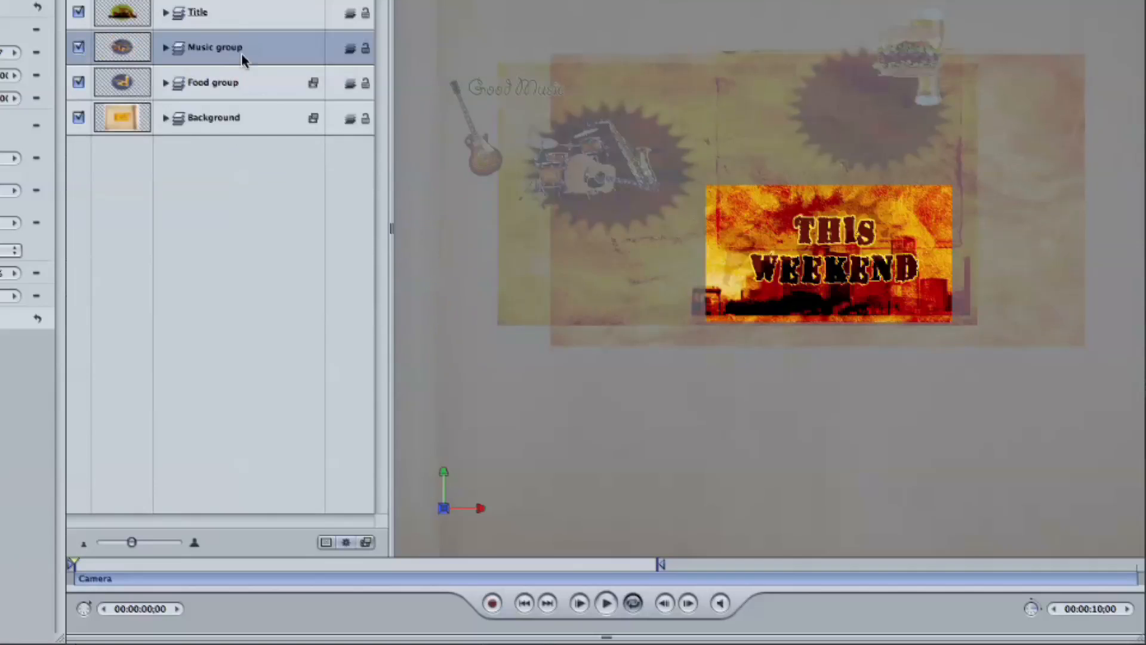
pyautogui.click(264, 90)
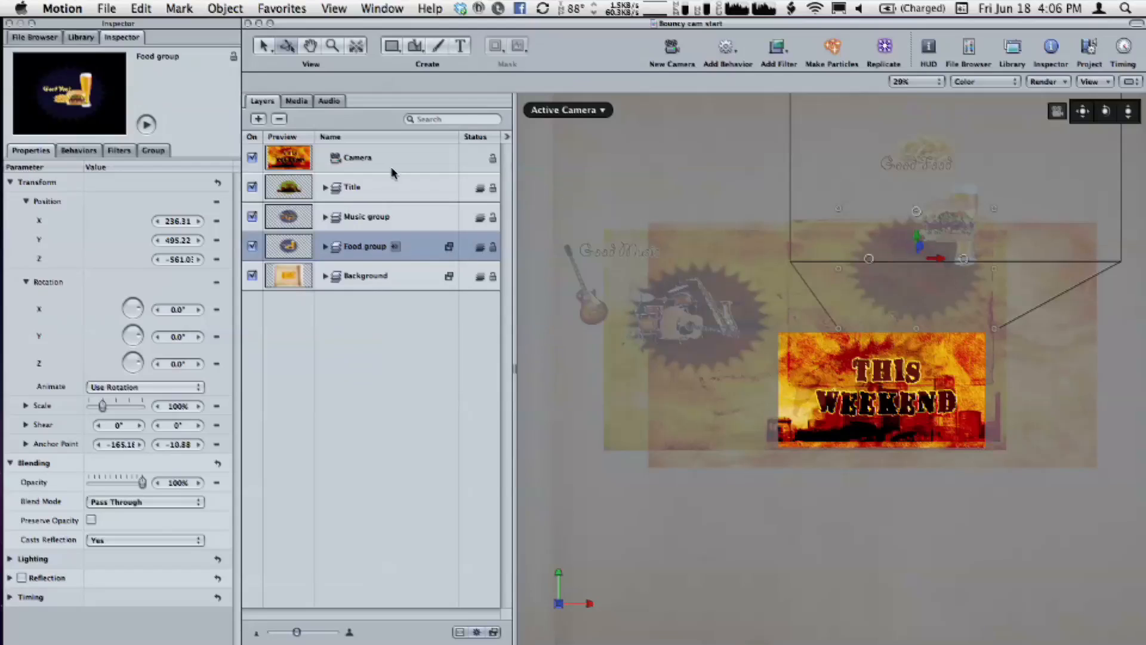
# Add the Spring simulation behavior to the Camera
pyautogui.click(391, 160)
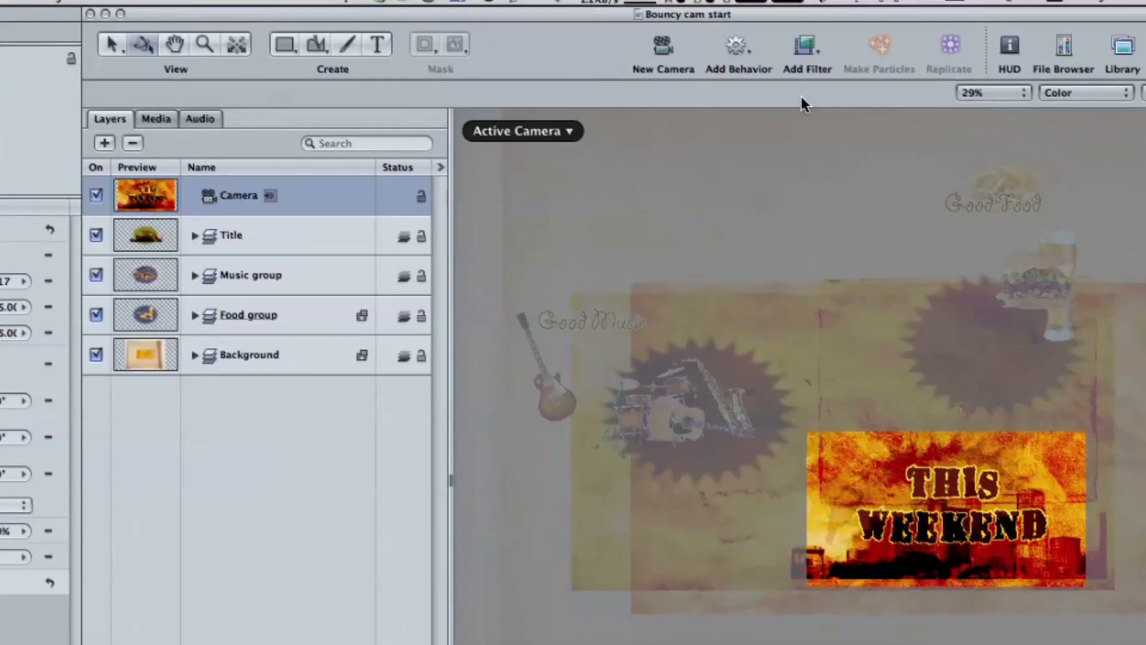
pyautogui.click(736, 44)
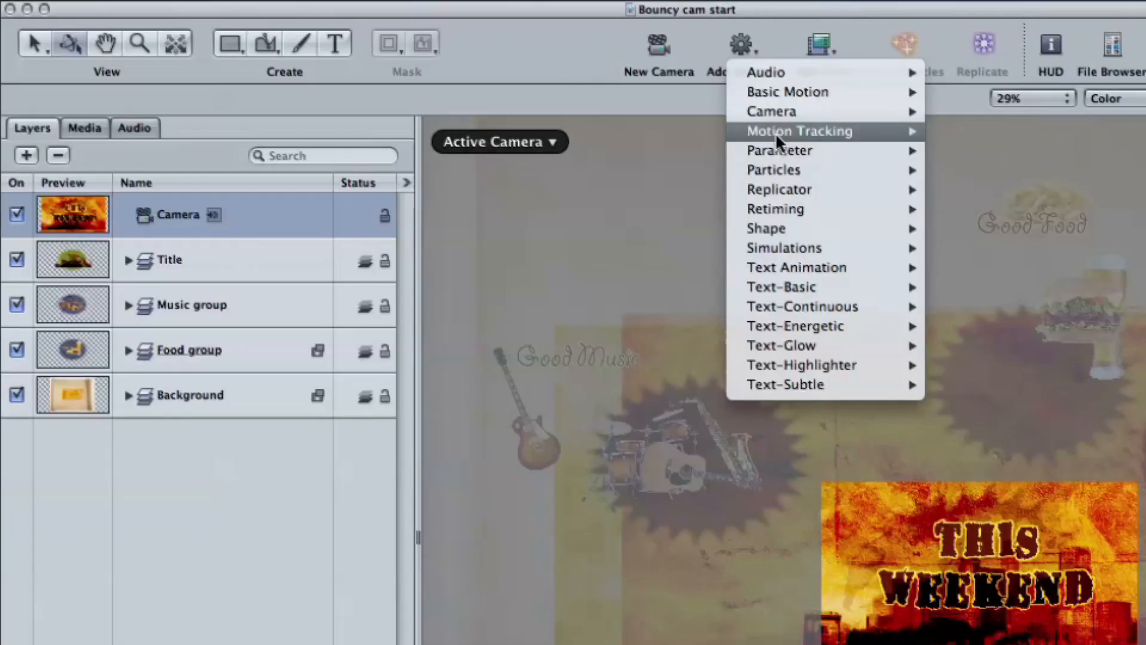
pyautogui.moveTo(793, 250)
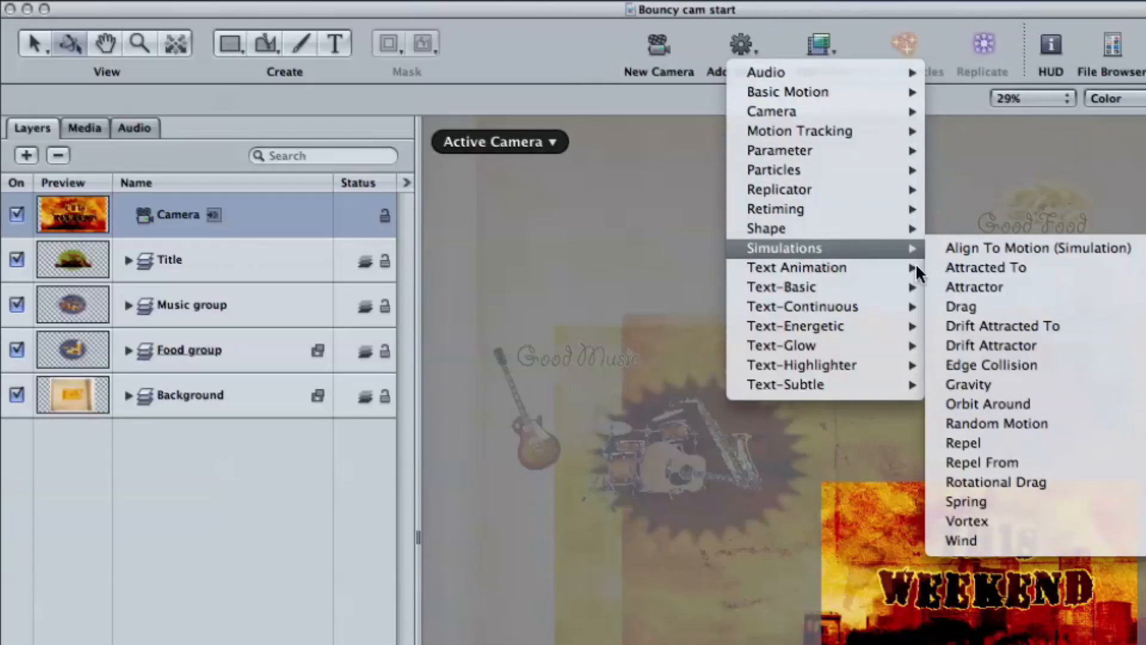
pyautogui.click(986, 503)
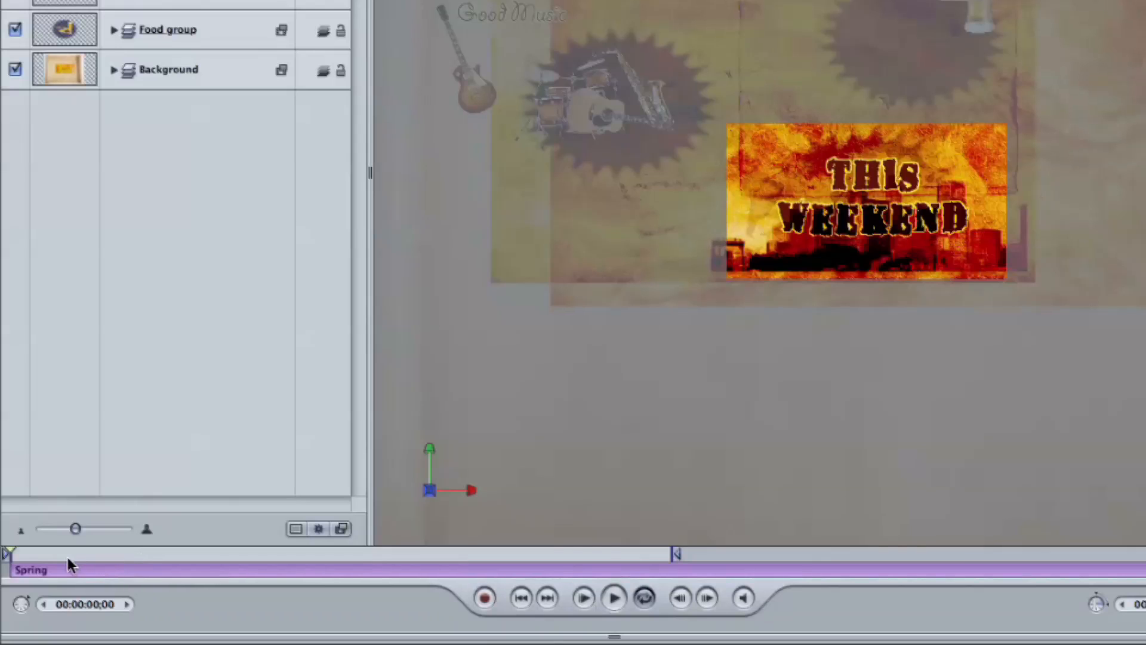
# Trim the Spring behavior to end at about 2 seconds and set the play range out point at 00:00:02;18
pyautogui.moveTo(81, 553); pyautogui.dragTo(237, 557)
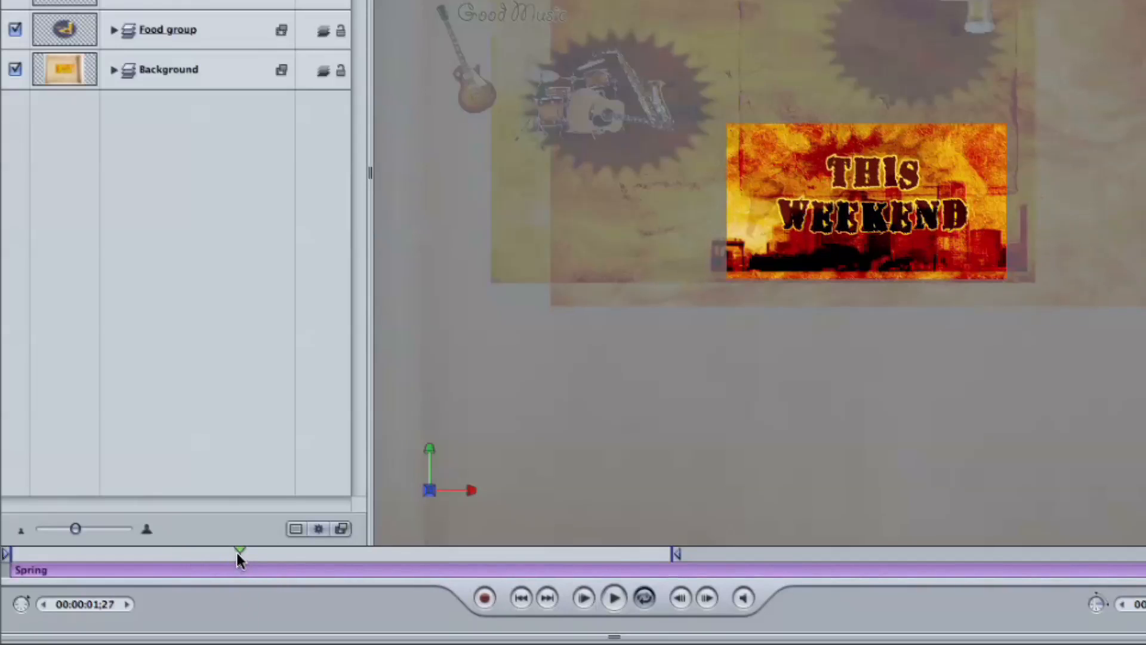
pyautogui.moveTo(237, 553); pyautogui.dragTo(322, 553)
pyautogui.press('o')
pyautogui.press('alt+super+o')
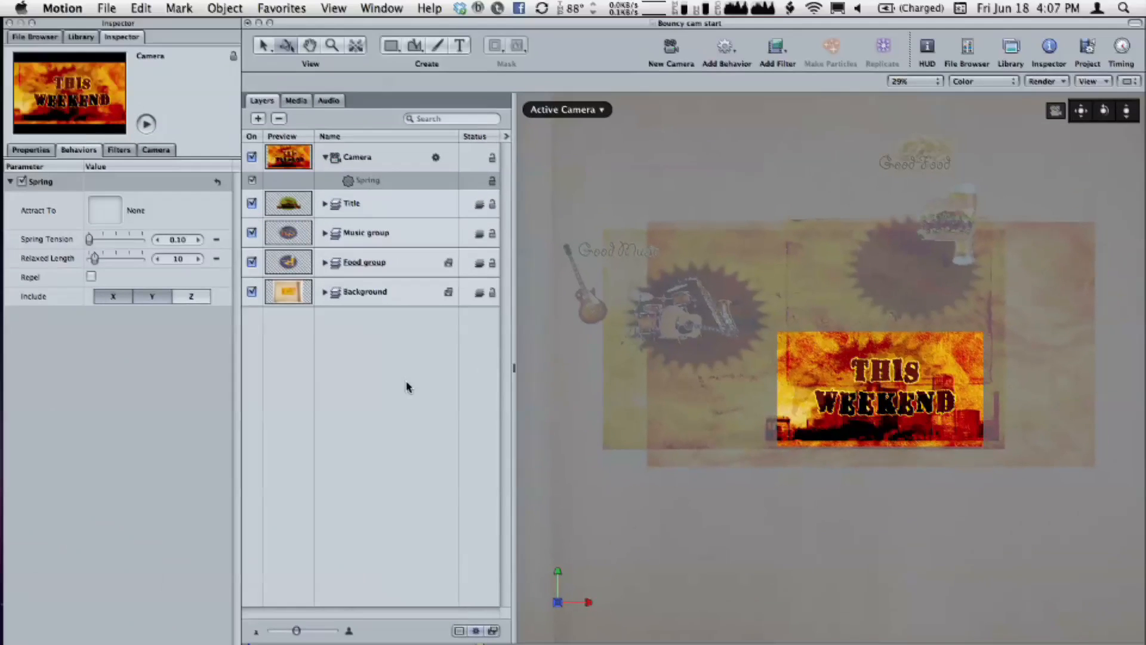
# Make the camera's Spring behavior attract to the Music group, with Spring Tension 100 and Relaxed Length 0
pyautogui.hotkey('shift', 'z')
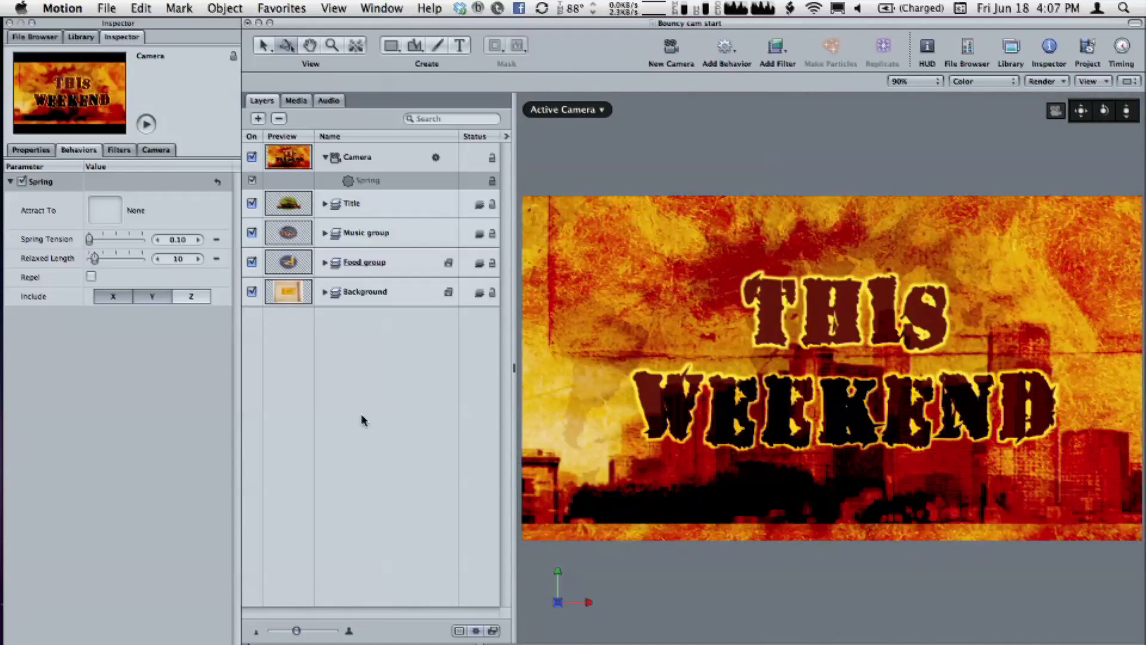
pyautogui.press('F7')
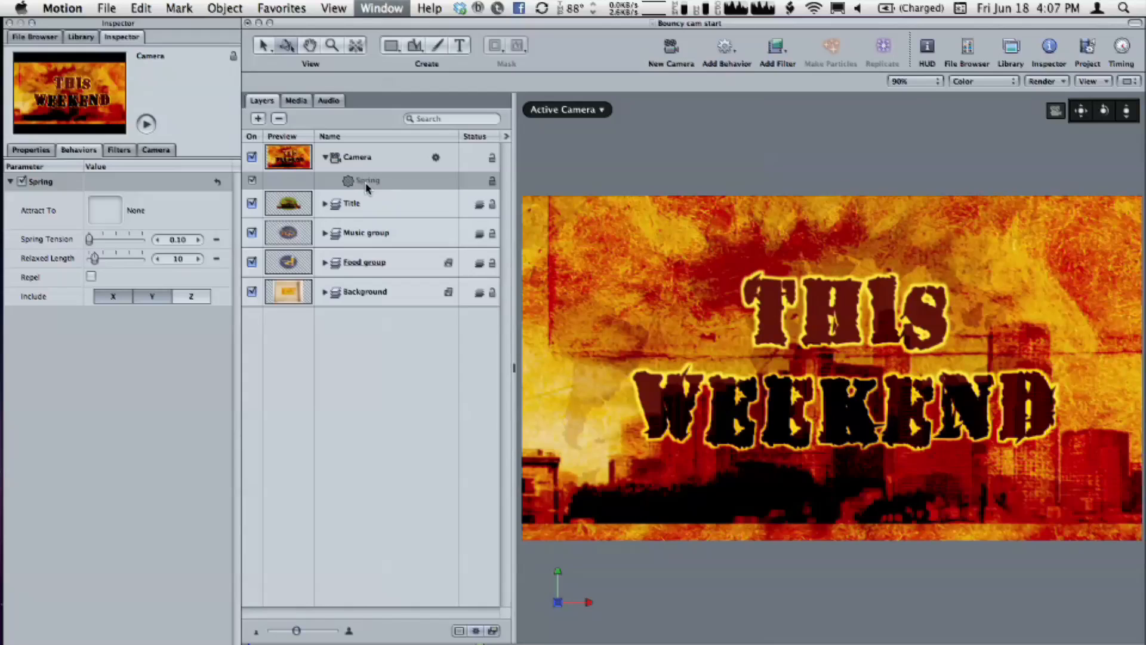
pyautogui.moveTo(390, 188); pyautogui.dragTo(449, 344)
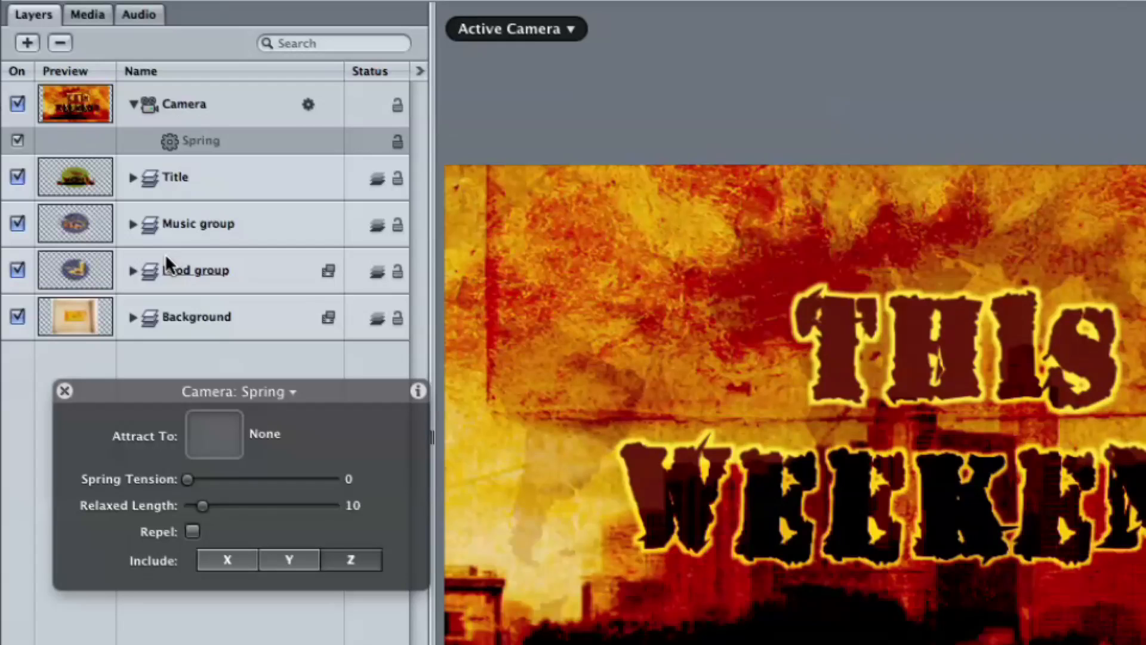
pyautogui.moveTo(154, 220); pyautogui.dragTo(203, 429)
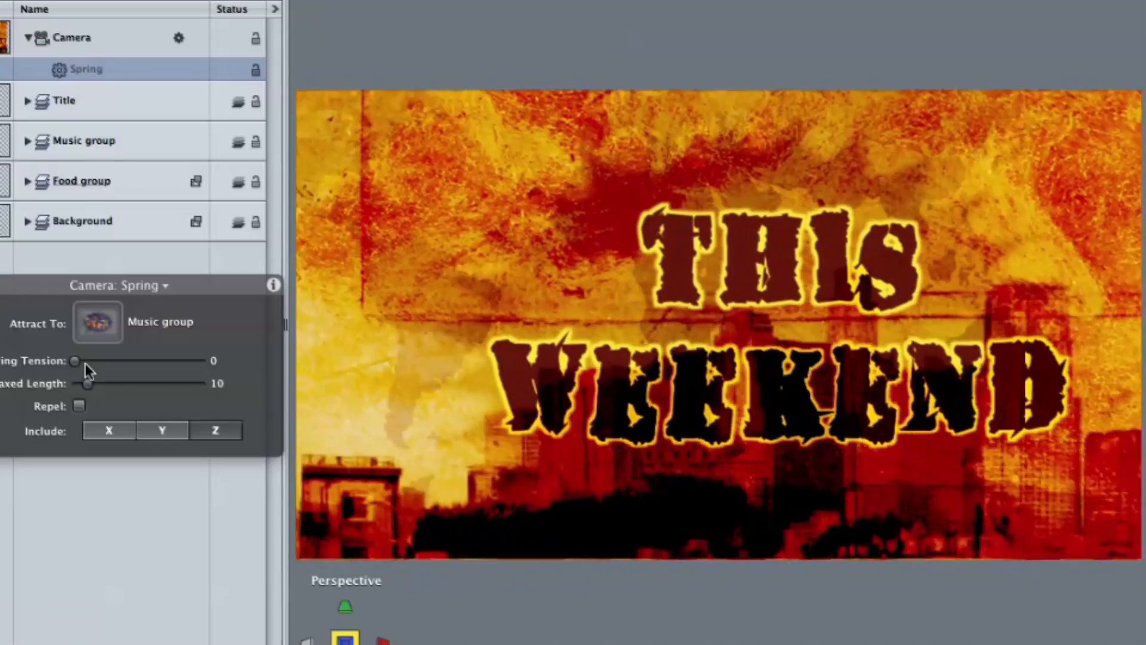
pyautogui.moveTo(85, 361); pyautogui.dragTo(253, 362)
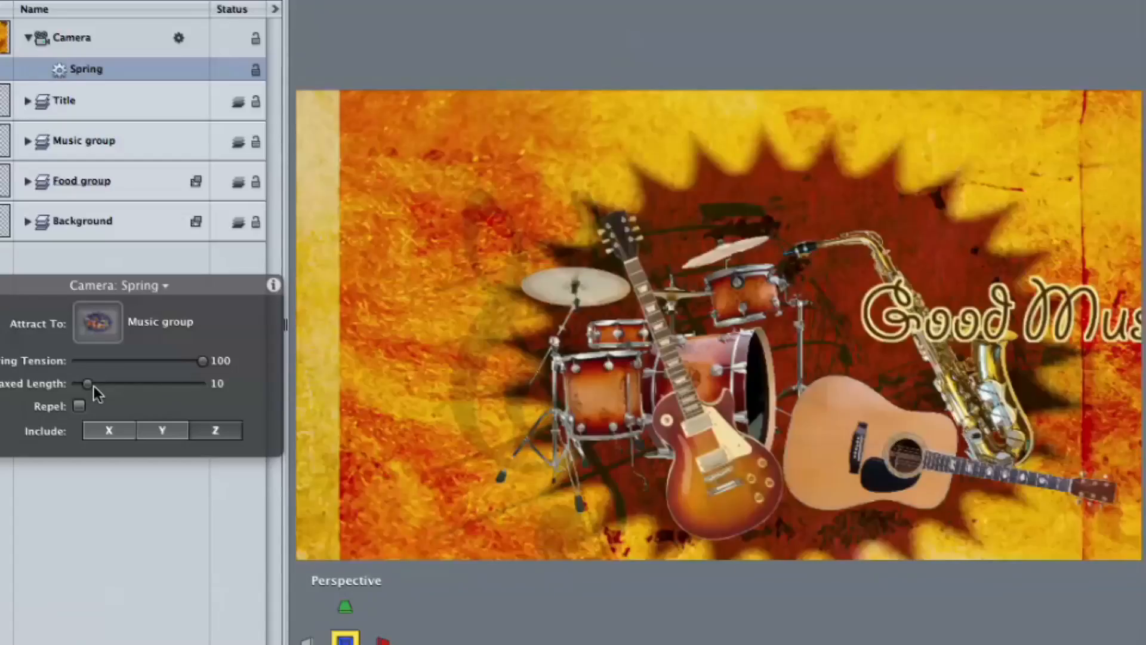
pyautogui.moveTo(93, 386); pyautogui.dragTo(40, 382)
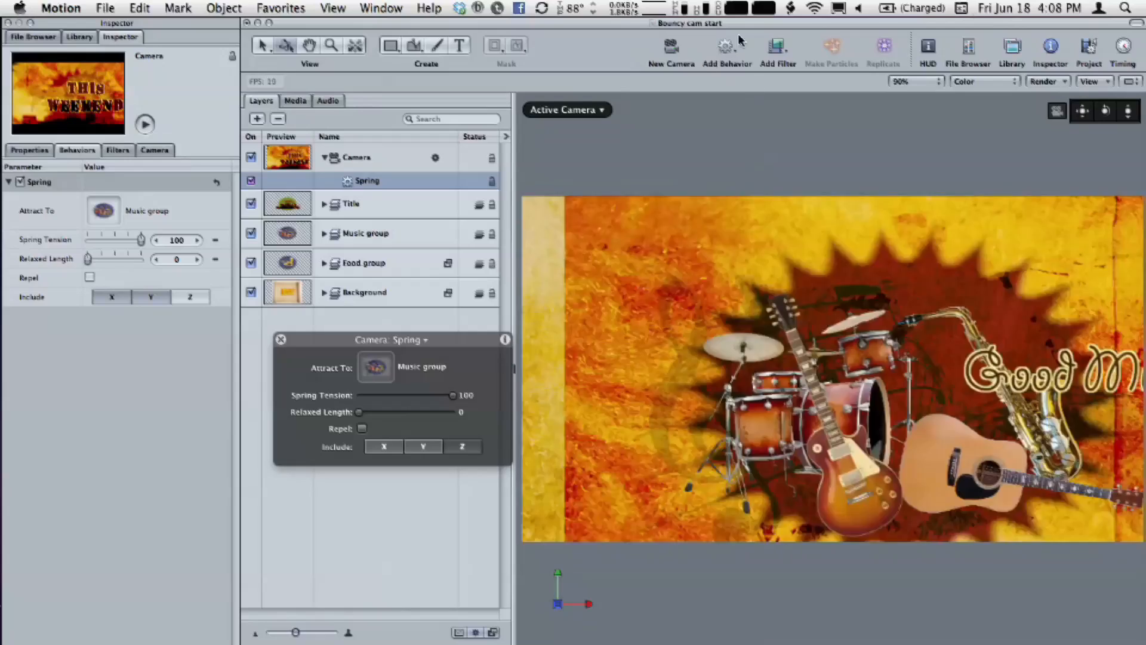
# Add the Drag simulation behavior to the Camera alongside Spring and play back the camera move
pyautogui.click(724, 46)
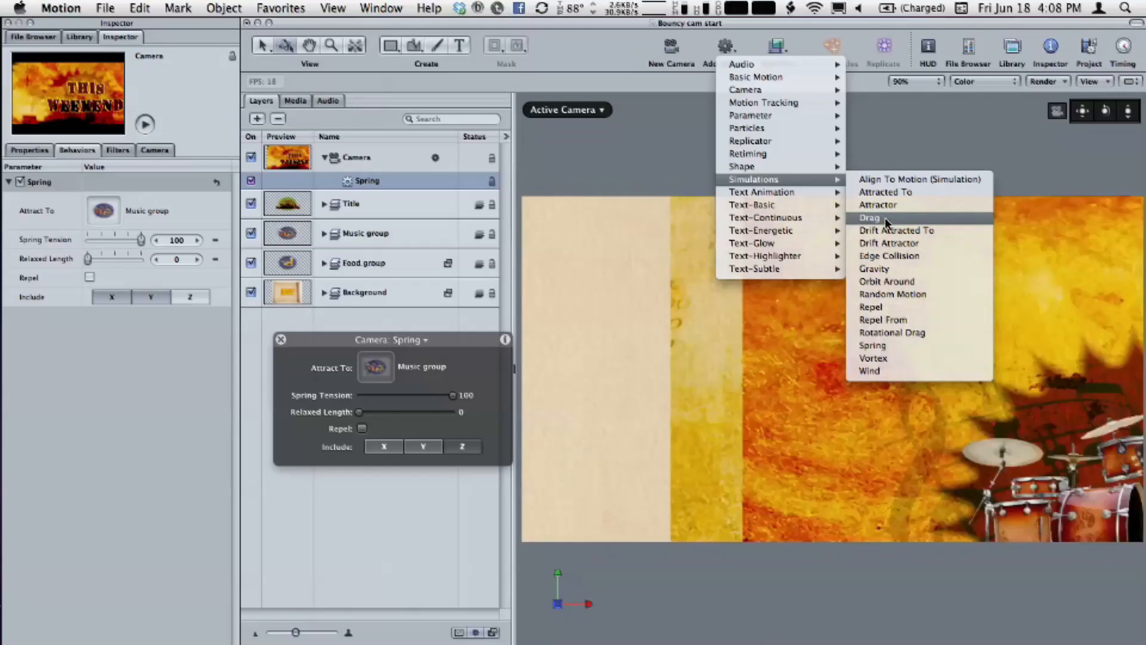
pyautogui.click(885, 222)
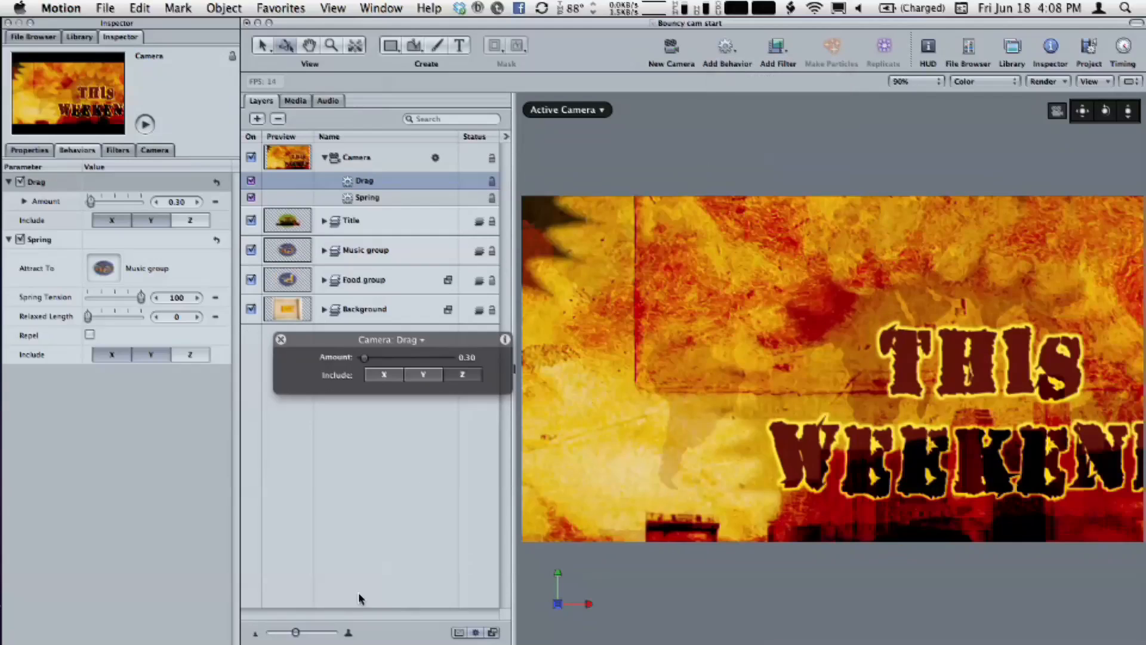
pyautogui.click(368, 197)
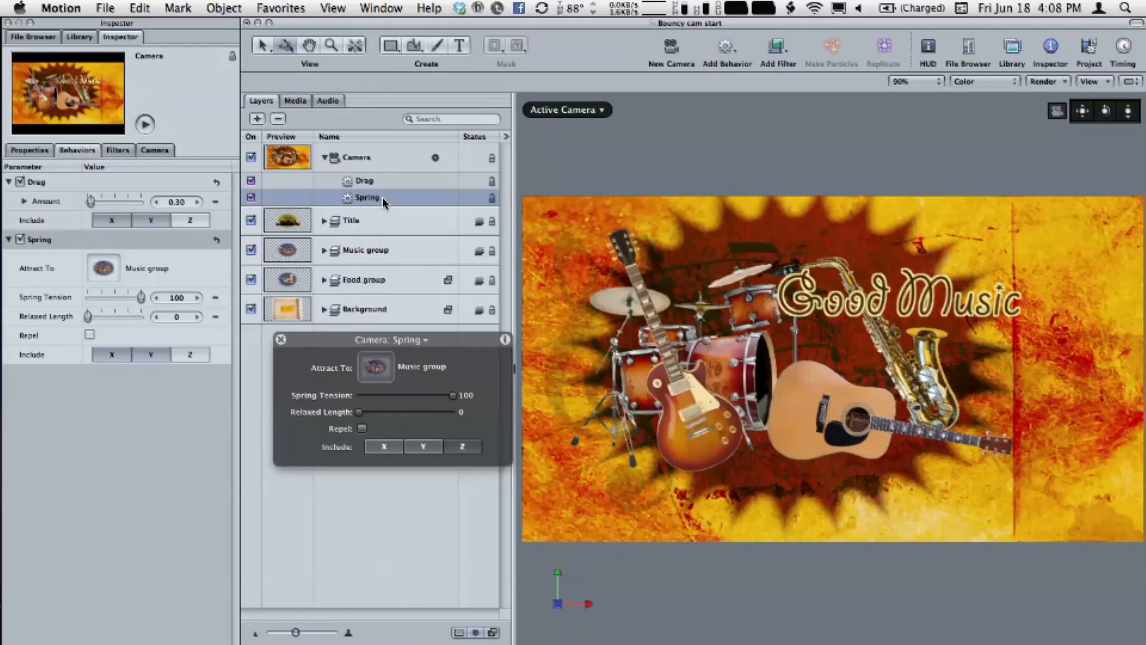
pyautogui.click(381, 182)
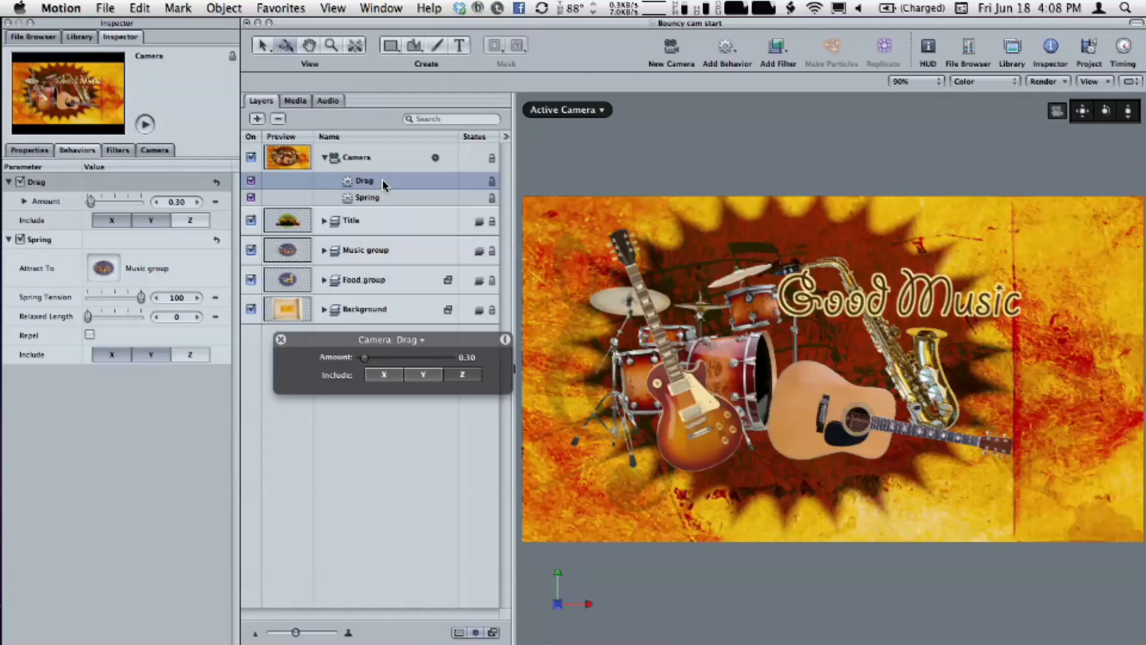
pyautogui.press('space')
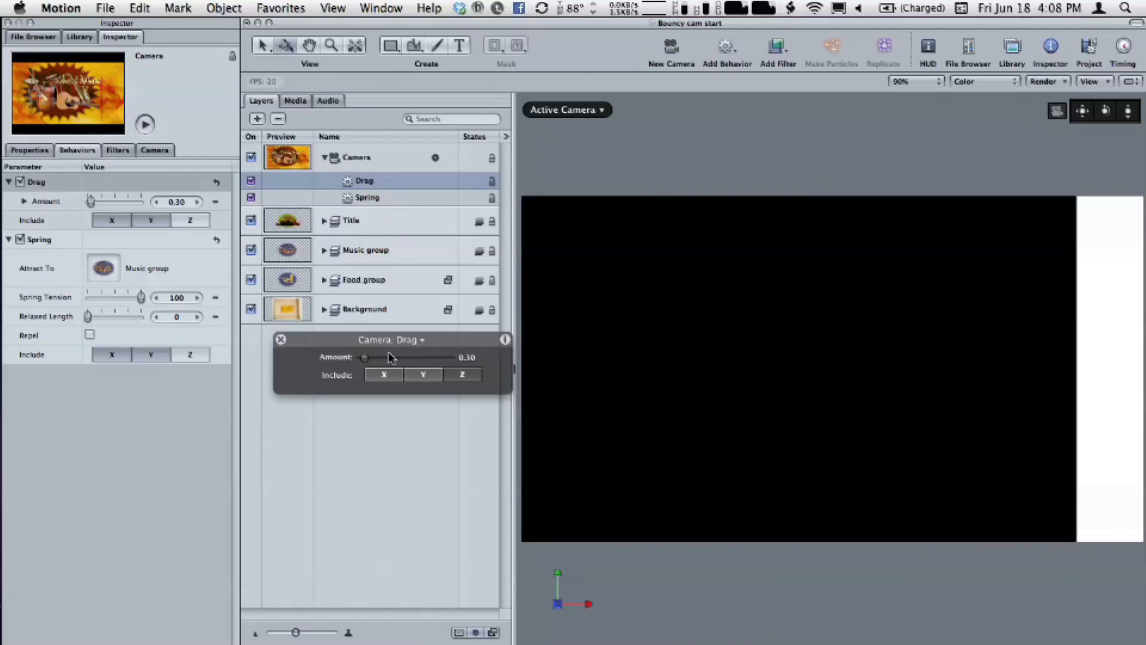
# Set the camera's Drag behavior Amount to 10 and its Spring behavior's Spring Tension to 70
pyautogui.moveTo(367, 362); pyautogui.dragTo(471, 364)
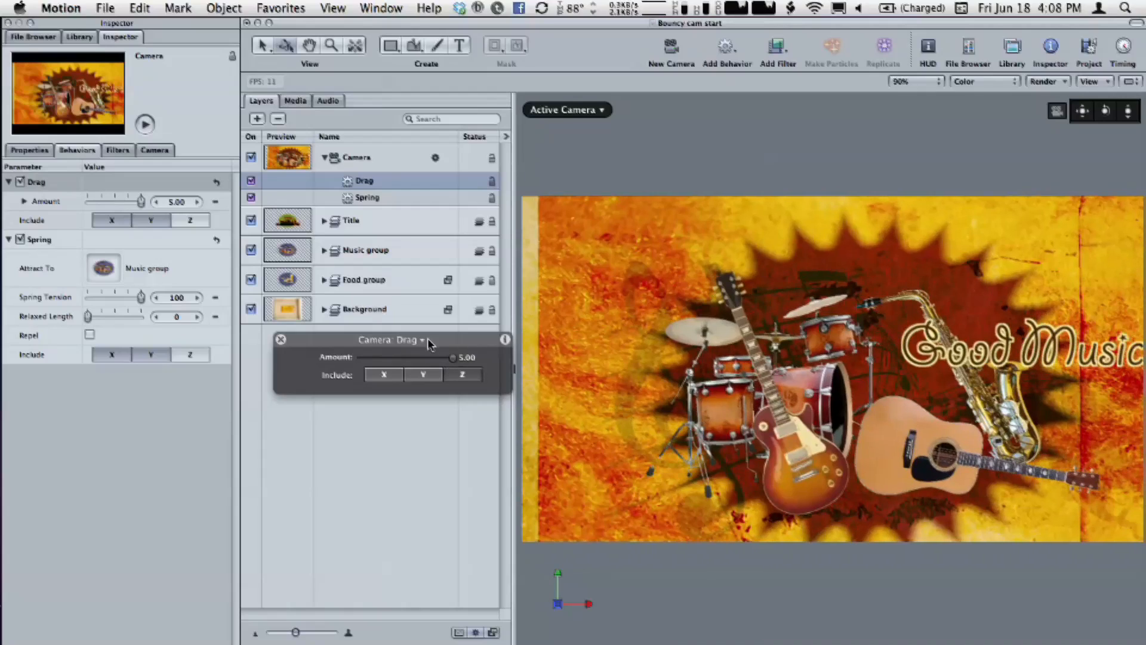
pyautogui.click(197, 202)
pyautogui.click(197, 202)
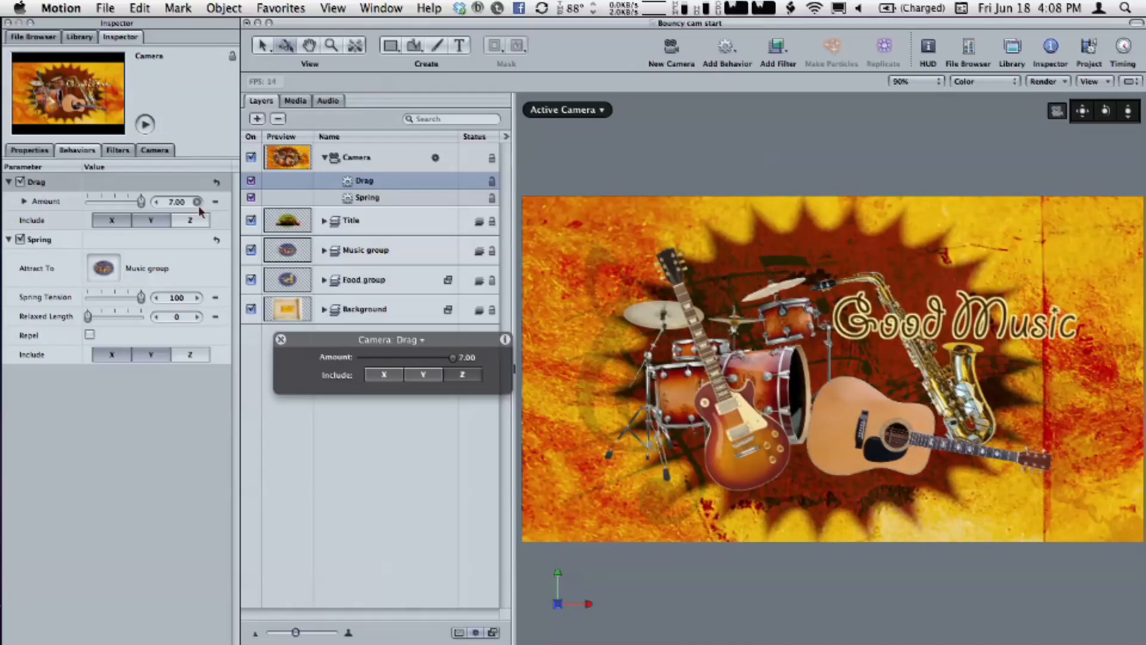
pyautogui.click(195, 203)
pyautogui.click(196, 202)
pyautogui.click(196, 202)
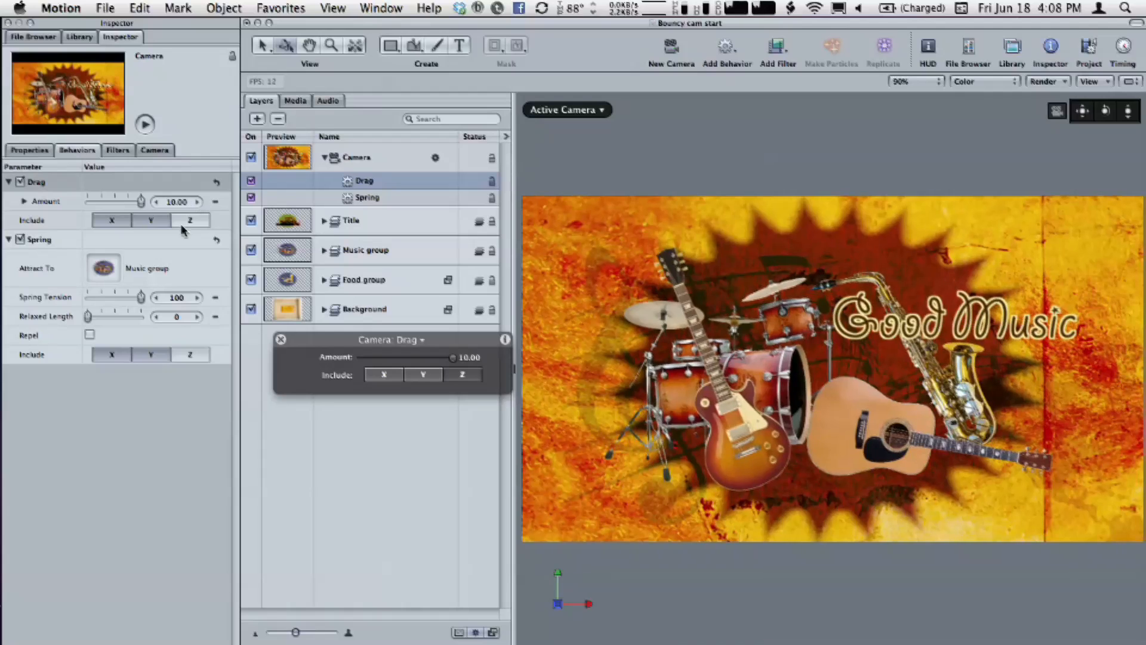
pyautogui.click(176, 298)
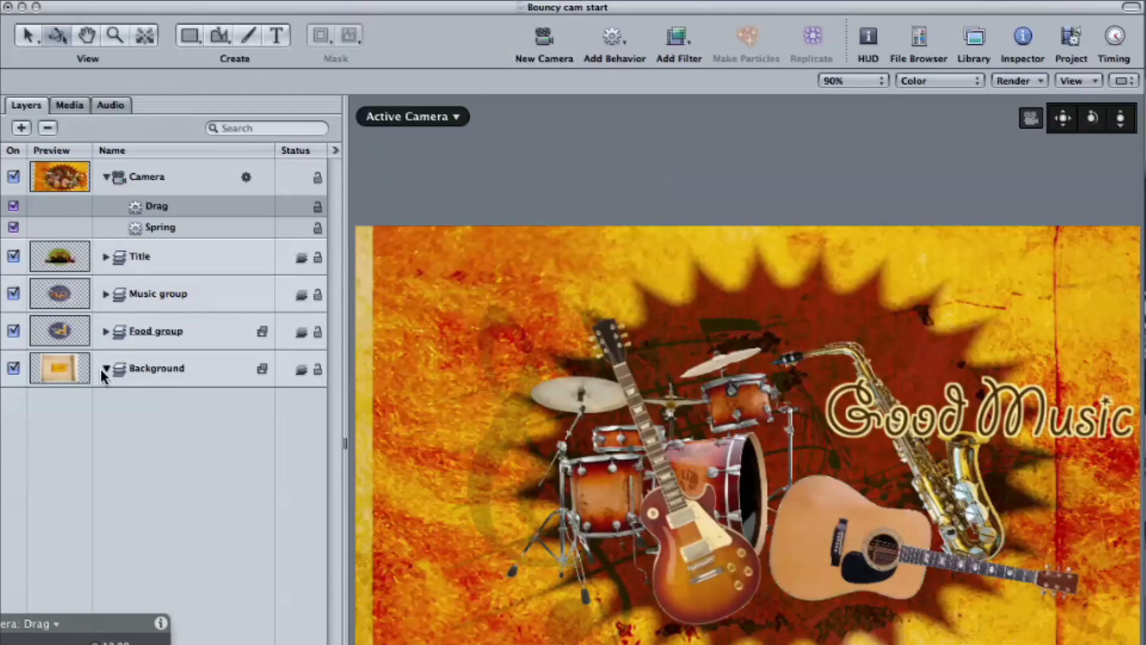
# Reveal the Background group's contents, clear the selection and play back the camera move
pyautogui.moveTo(182, 535); pyautogui.dragTo(273, 480)
pyautogui.click(225, 636)
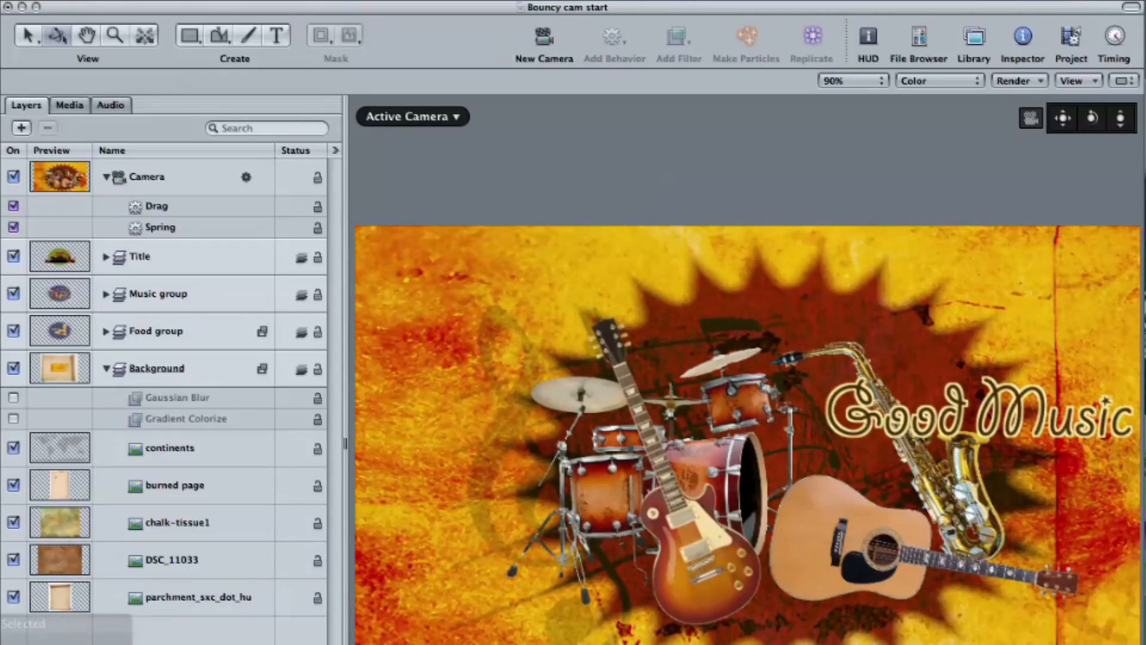
pyautogui.press('space')
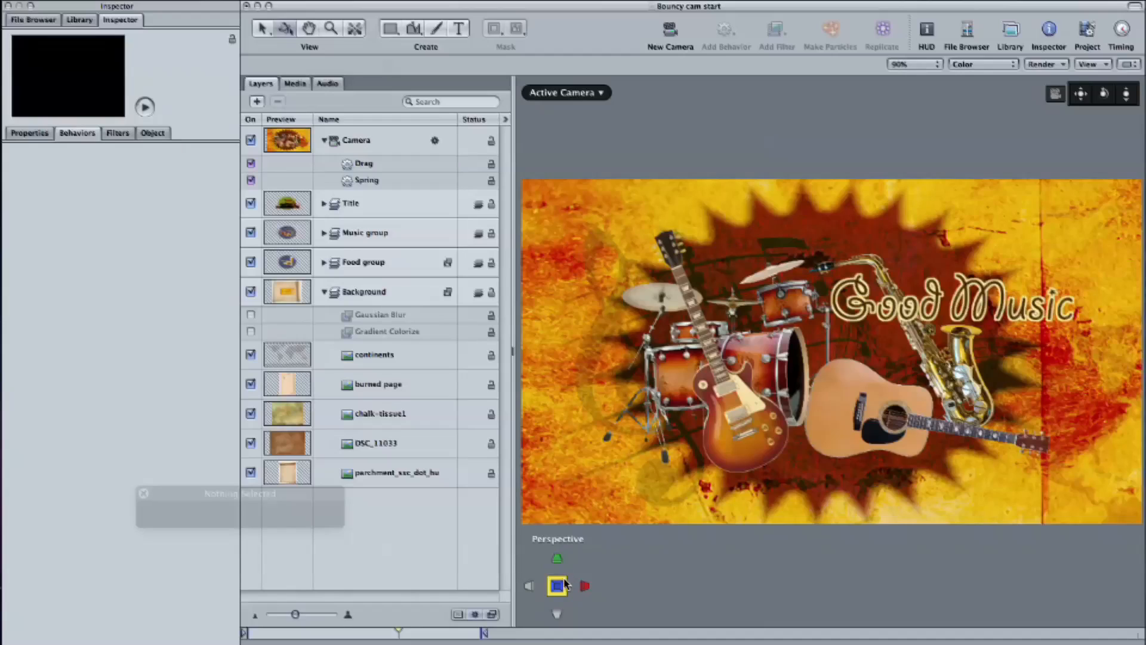
# Frame the Music group in Perspective view, orbit around it to examine the depth of its layers, and return to the Active Camera
pyautogui.click(561, 585)
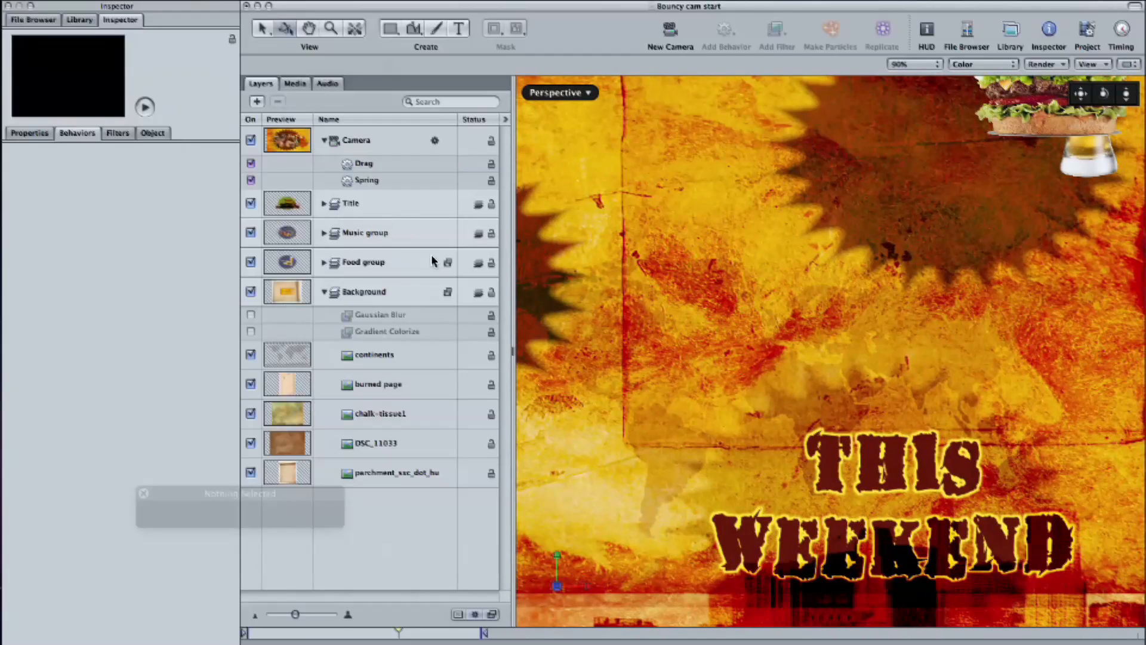
pyautogui.click(413, 231)
pyautogui.hotkey('shift', 'f')
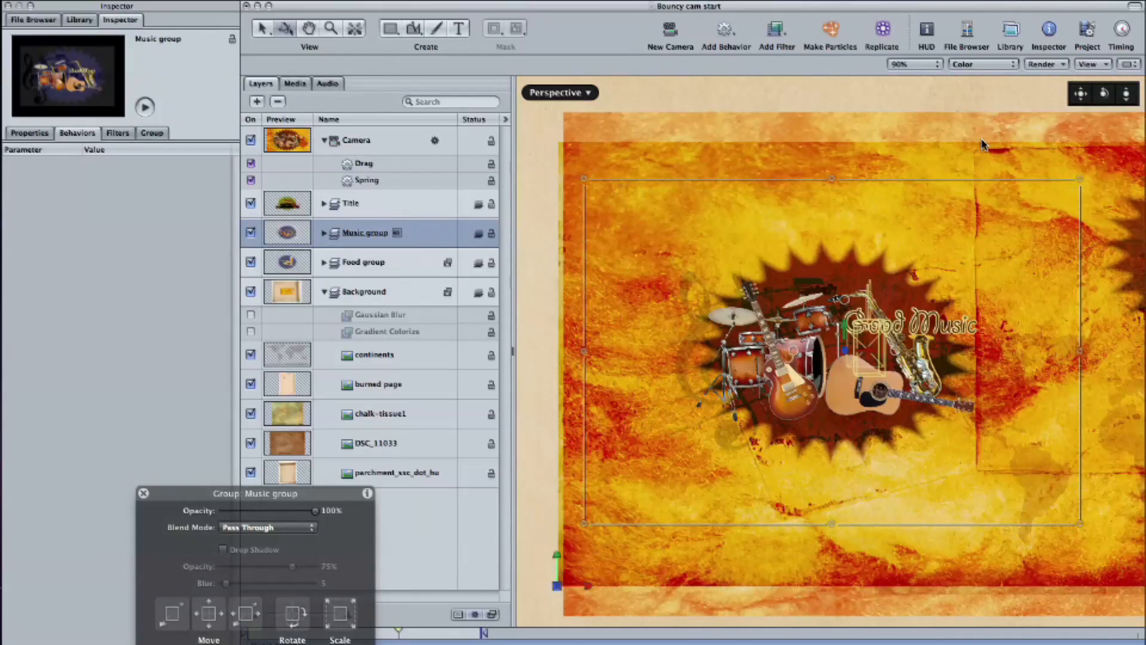
pyautogui.moveTo(1103, 98)
pyautogui.mouseDown()
pyautogui.moveTo(1014, 111)
pyautogui.moveTo(1136, 96)
pyautogui.moveTo(1059, 105)
pyautogui.moveTo(1095, 102)
pyautogui.mouseUp()
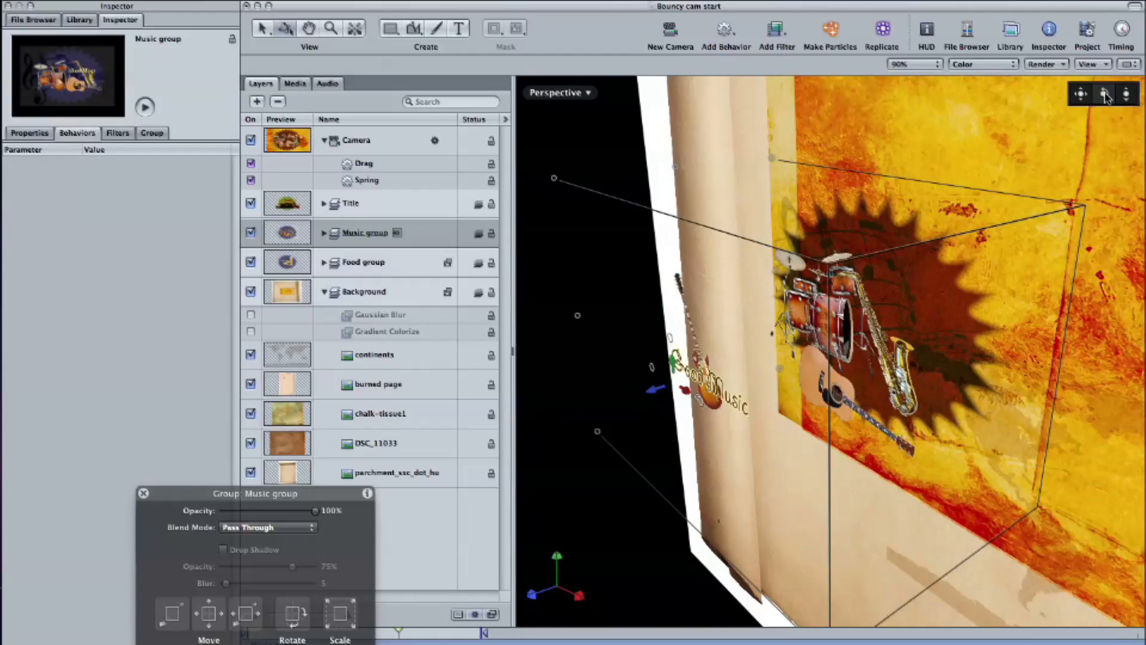
pyautogui.hotkey('ctrl', 'a')
pyautogui.click(412, 545)
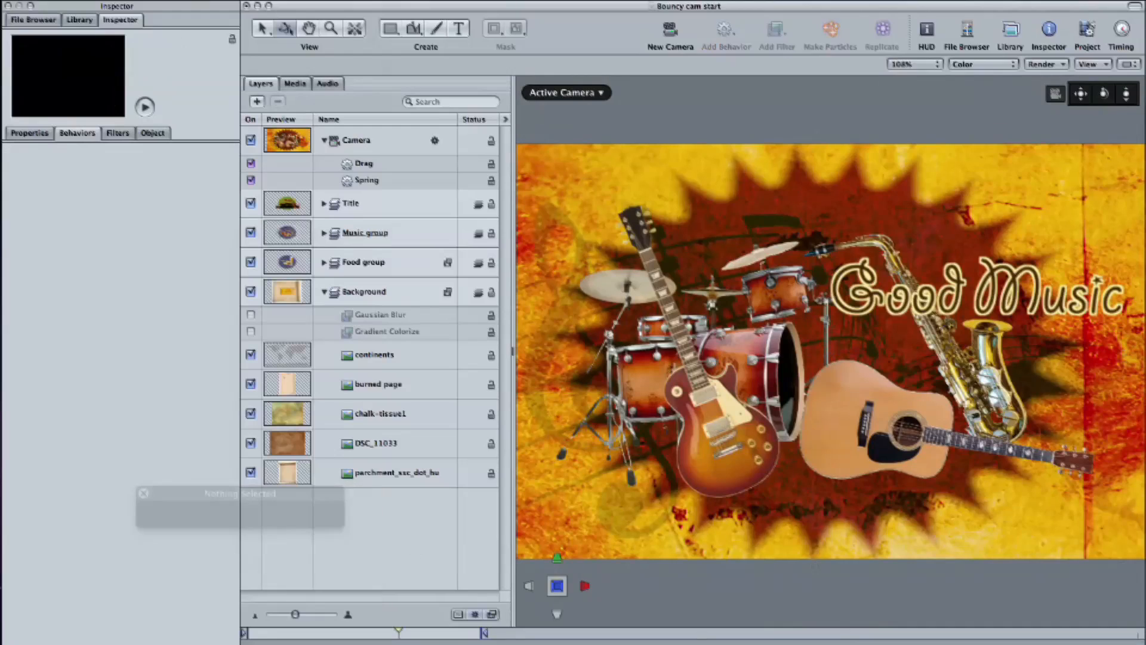
# Duplicate the Camera's Spring and Drag behaviors together
pyautogui.press('space')
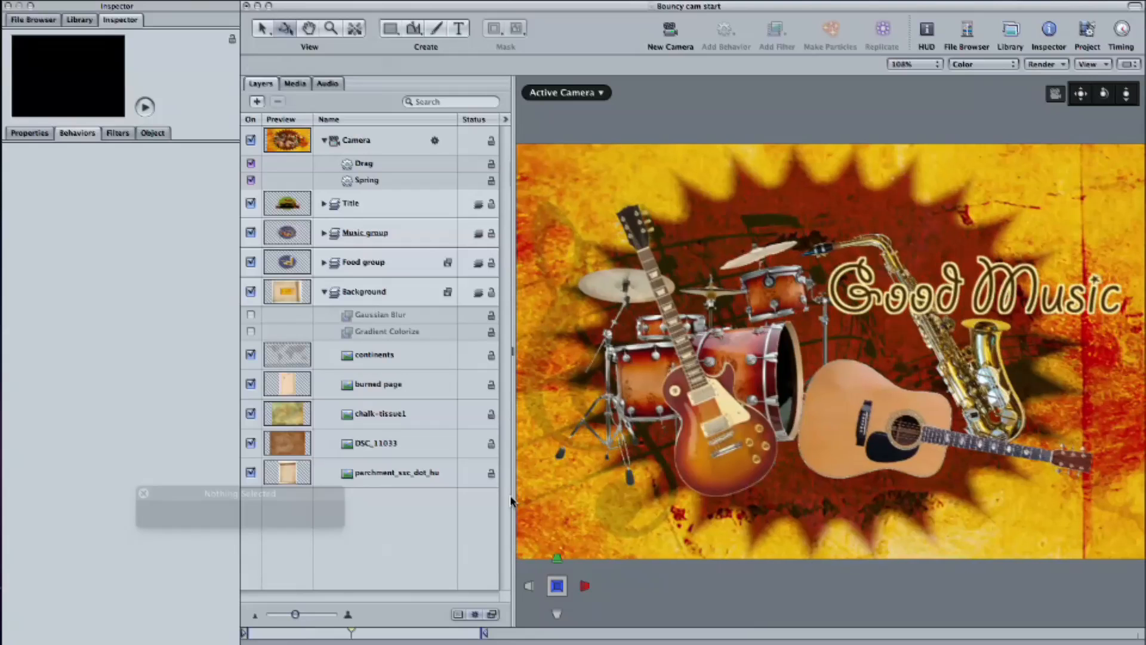
pyautogui.click(366, 183)
pyautogui.keyDown('shift'); pyautogui.click(374, 163); pyautogui.keyUp('shift')
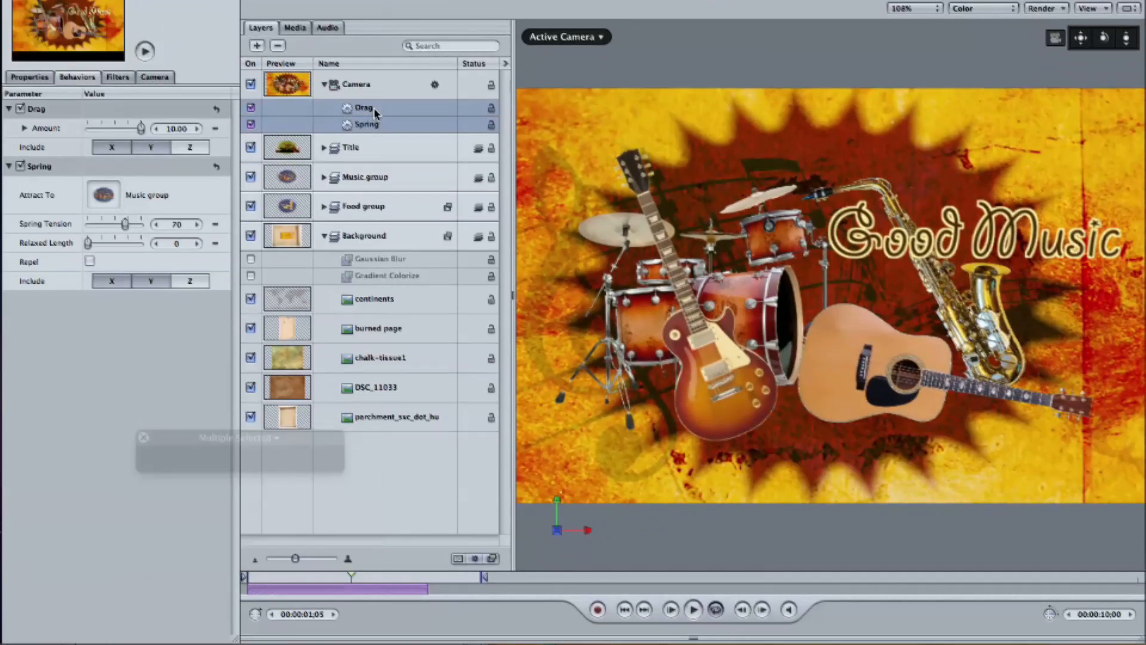
pyautogui.press('super+d')
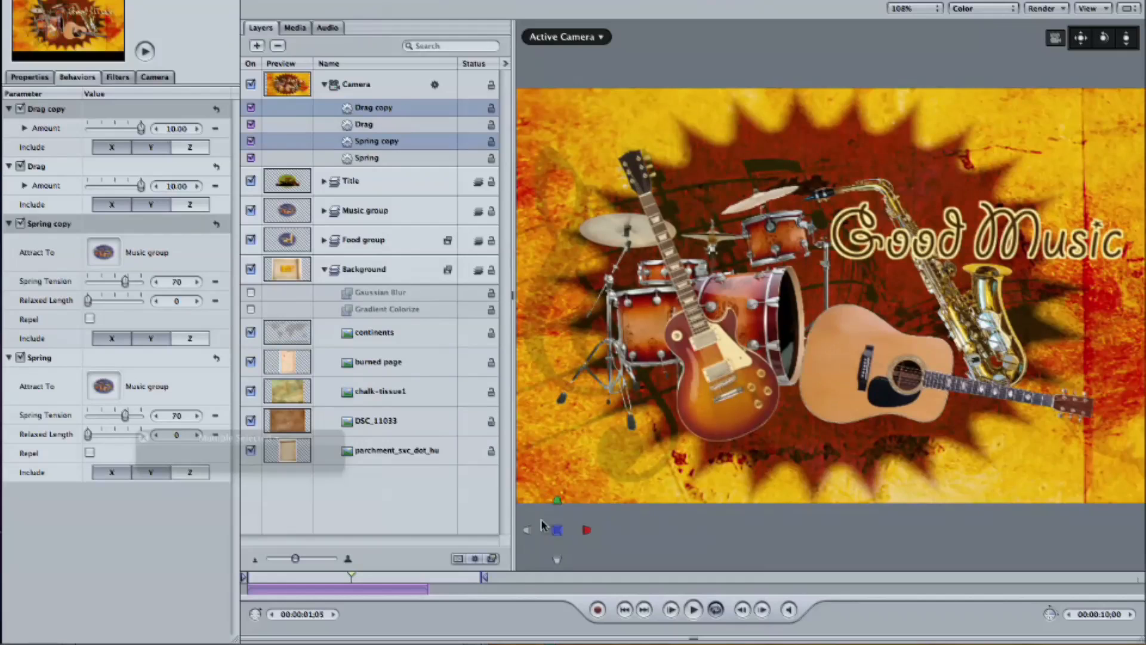
# Move the duplicated Spring and Drag behaviors to start just after the originals end, and set the play range out point at 00:00:04;09
pyautogui.moveTo(358, 591); pyautogui.dragTo(550, 591)
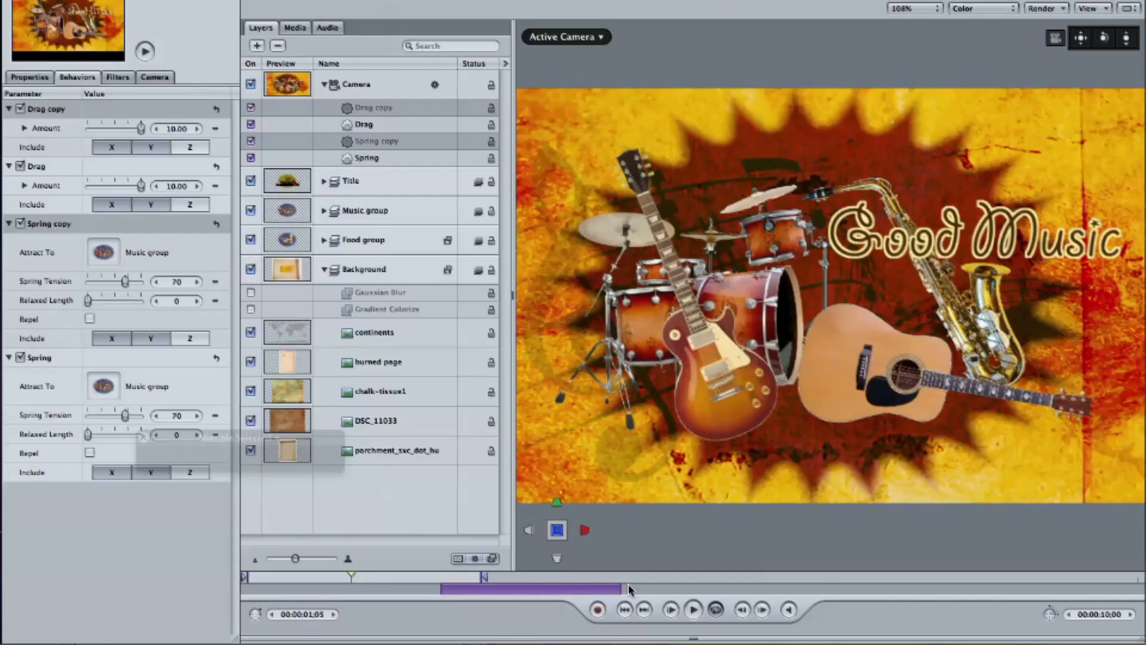
pyautogui.click(630, 578)
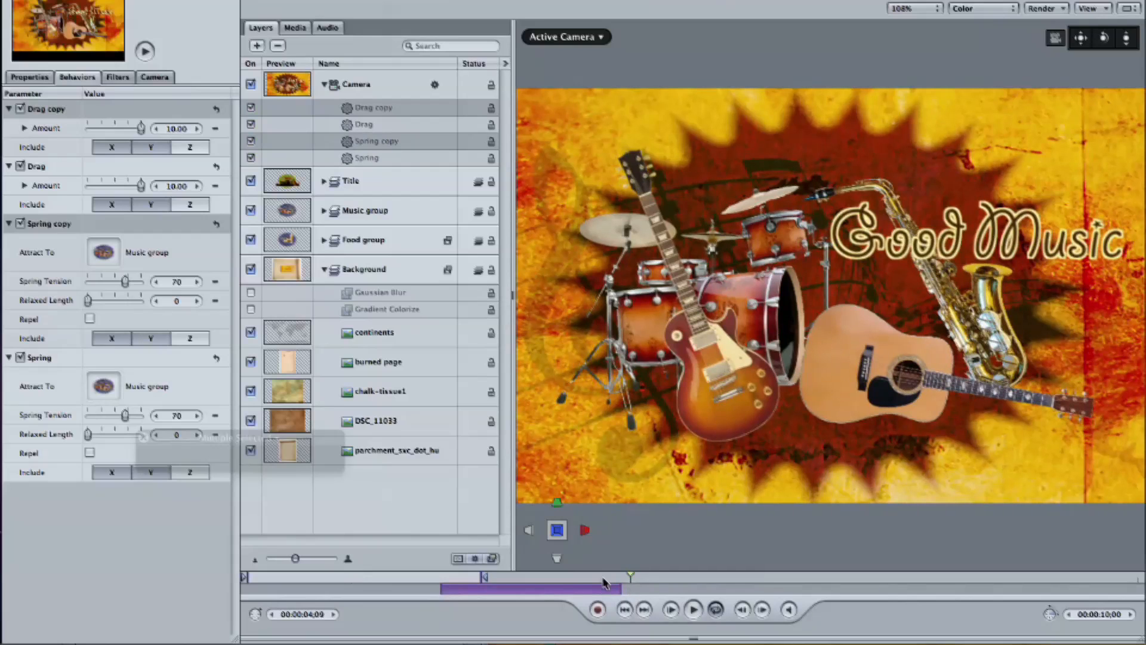
# Make the Spring copy behavior attract the camera to the Food group
pyautogui.click(391, 508)
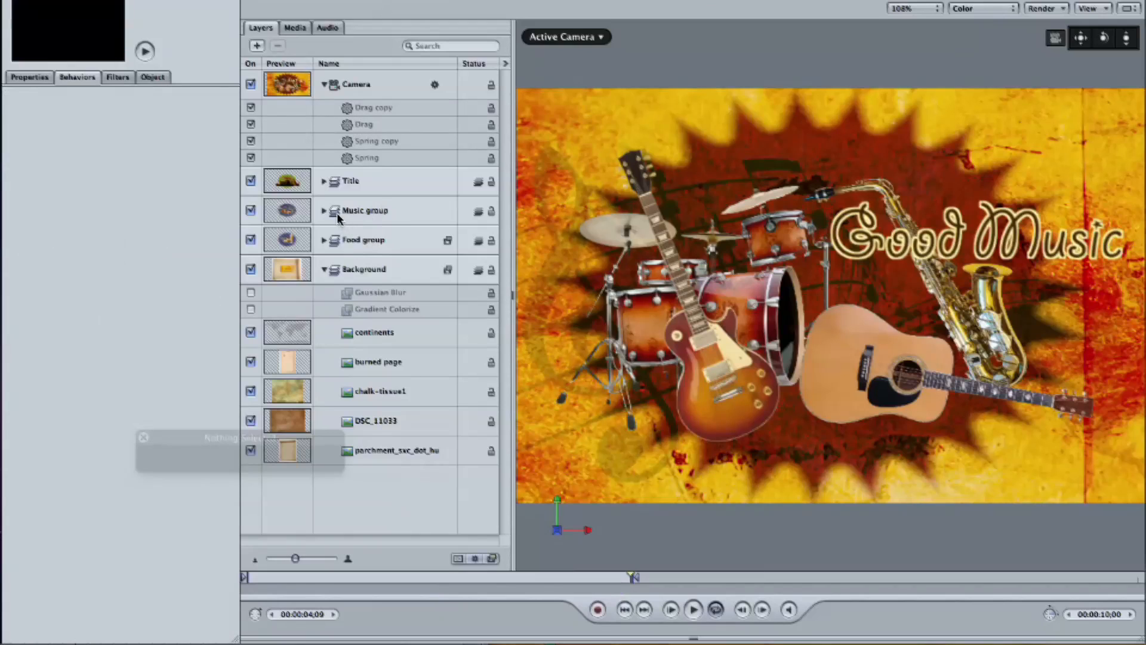
pyautogui.moveTo(345, 224); pyautogui.dragTo(380, 146)
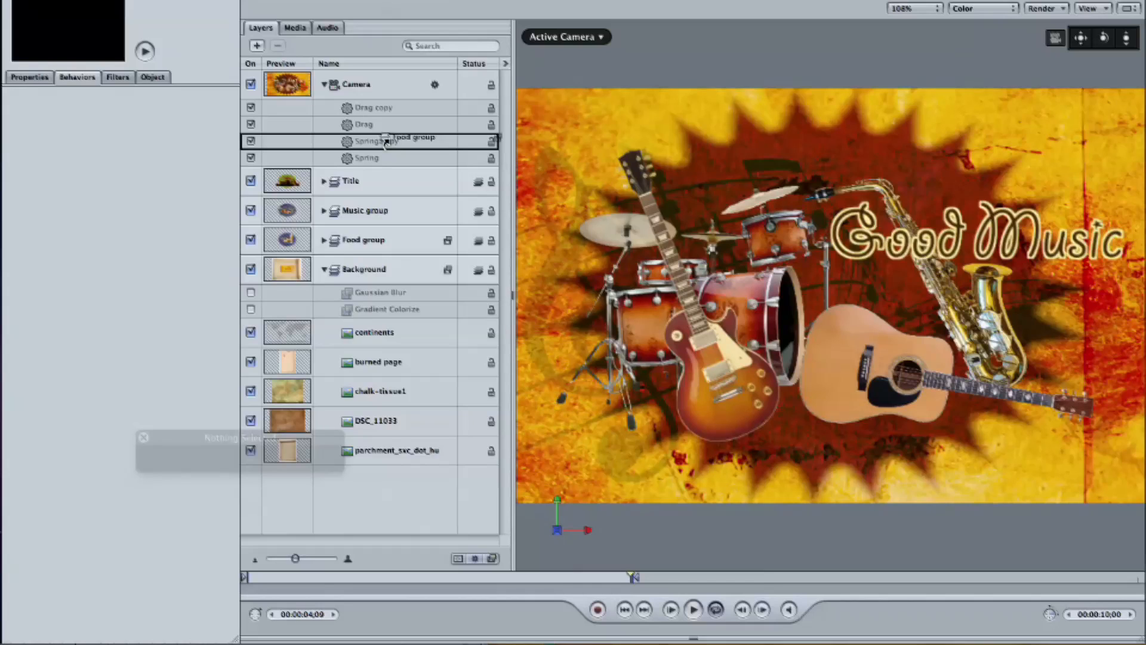
pyautogui.moveTo(385, 141); pyautogui.dragTo(388, 142)
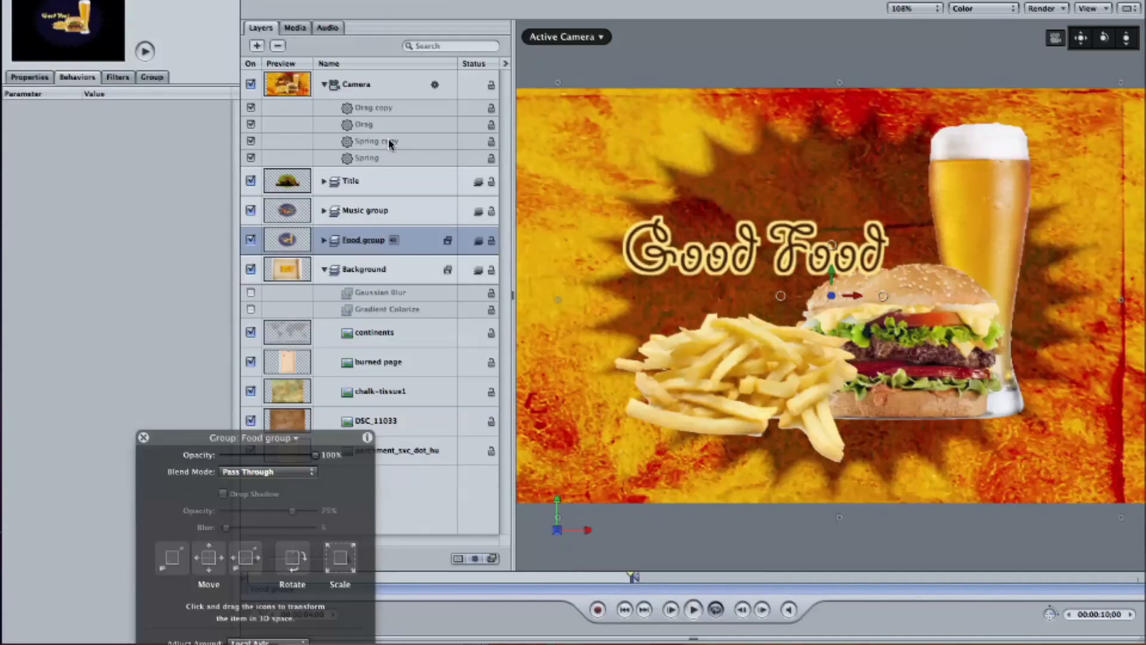